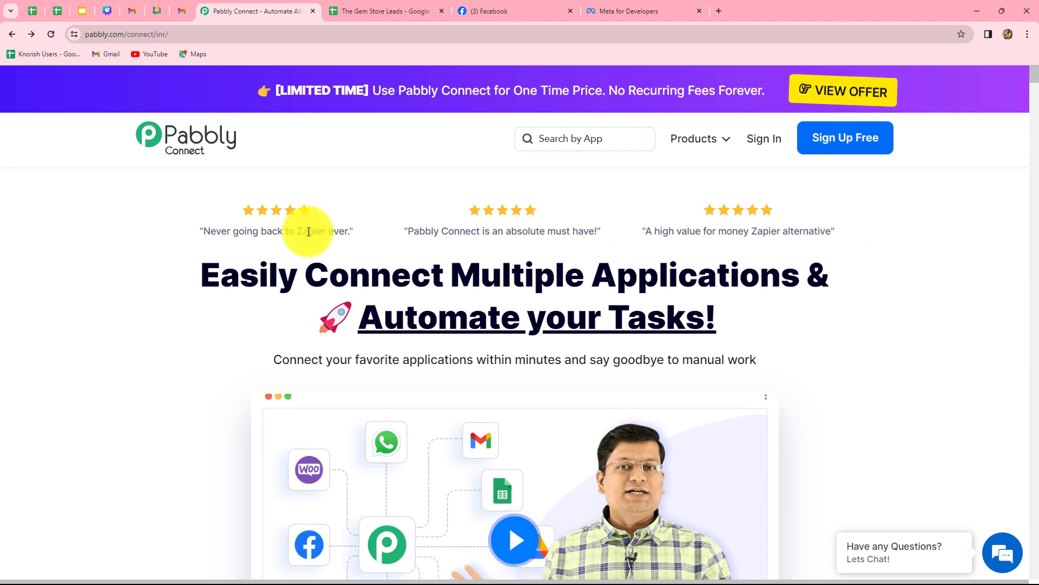
Sign in to the Pabbly account and open Pabbly Connect from the list of apps.
{"action": "left_click_drag", "start_coordinate": [283, 273], "coordinate": [815, 341]}
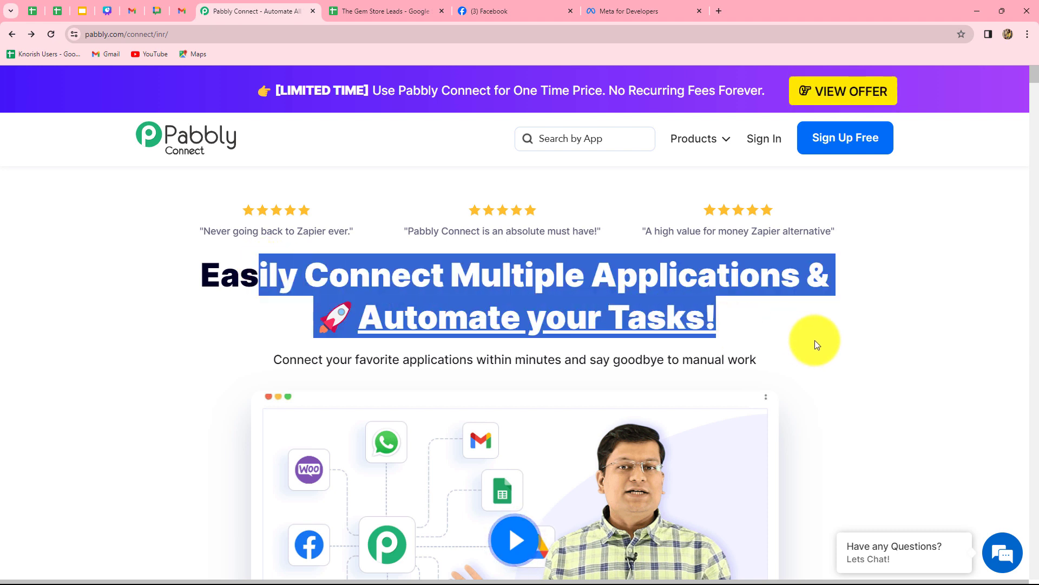
{"action": "left_click", "coordinate": [815, 343]}
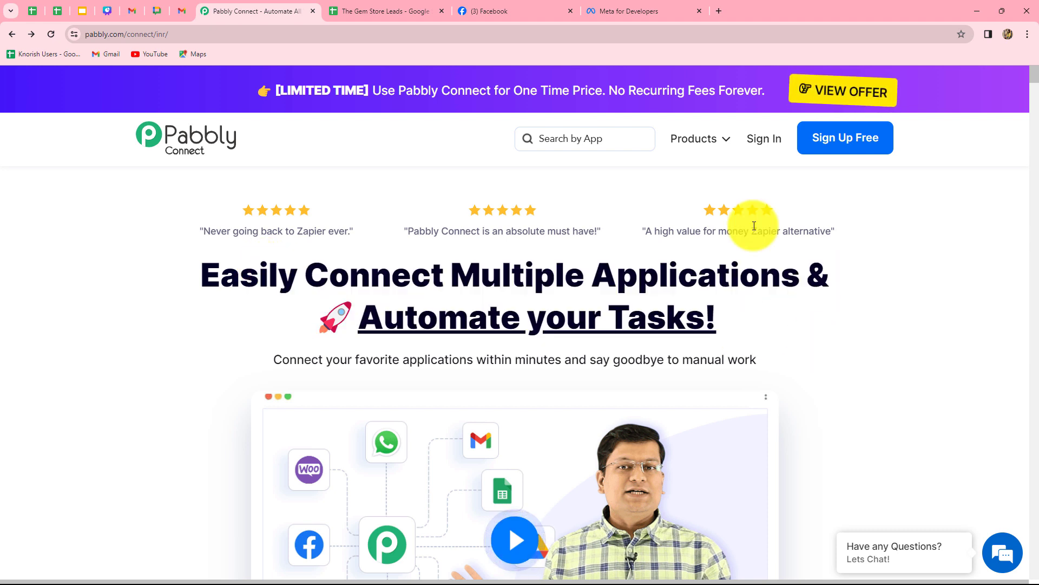
{"action": "left_click", "coordinate": [750, 147]}
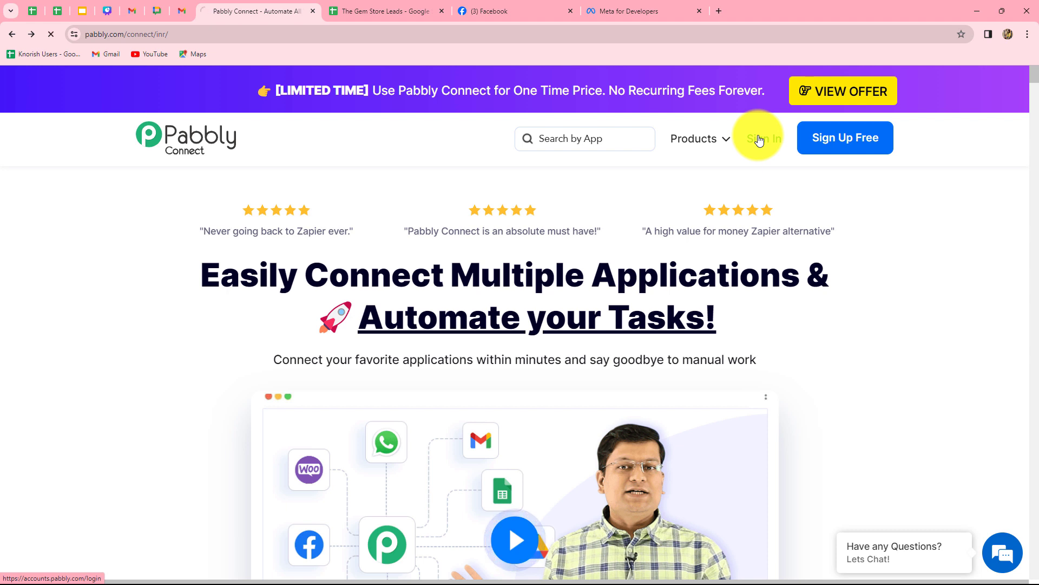
{"action": "scroll", "coordinate": [471, 484], "scroll_direction": "down", "scroll_amount": 2}
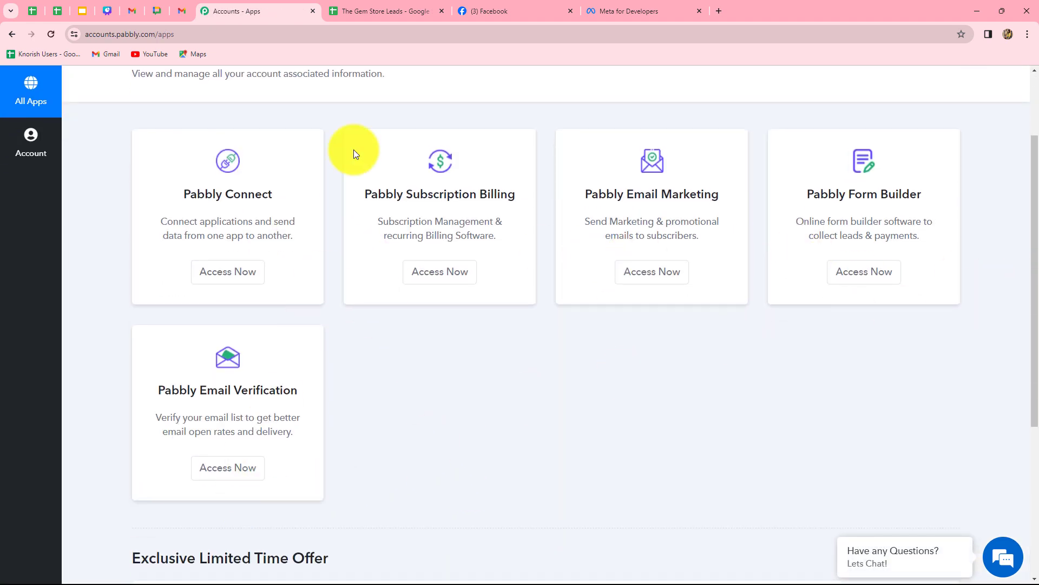
{"action": "left_click", "coordinate": [221, 272]}
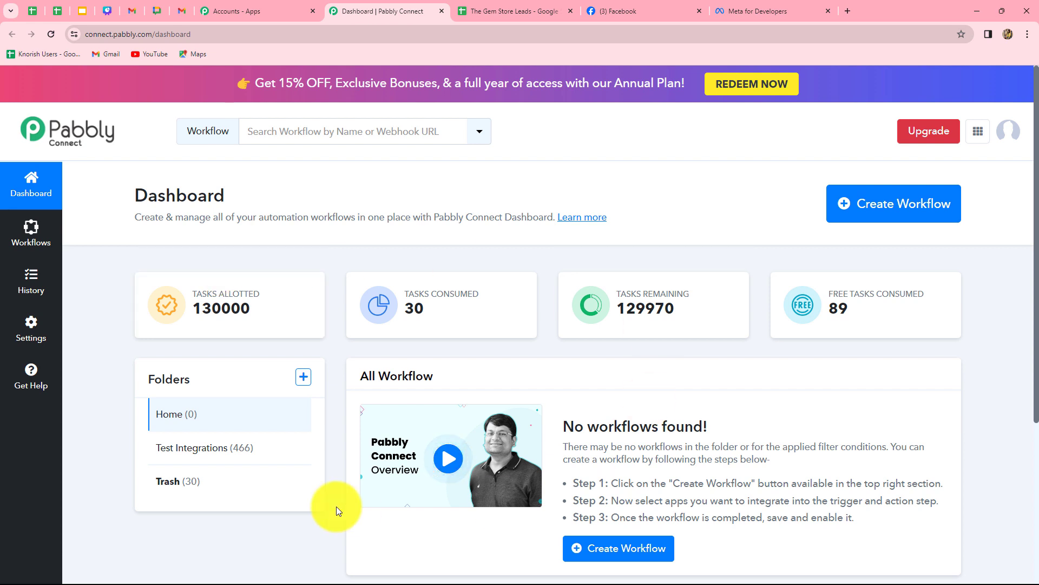
{"action": "left_click", "coordinate": [219, 476]}
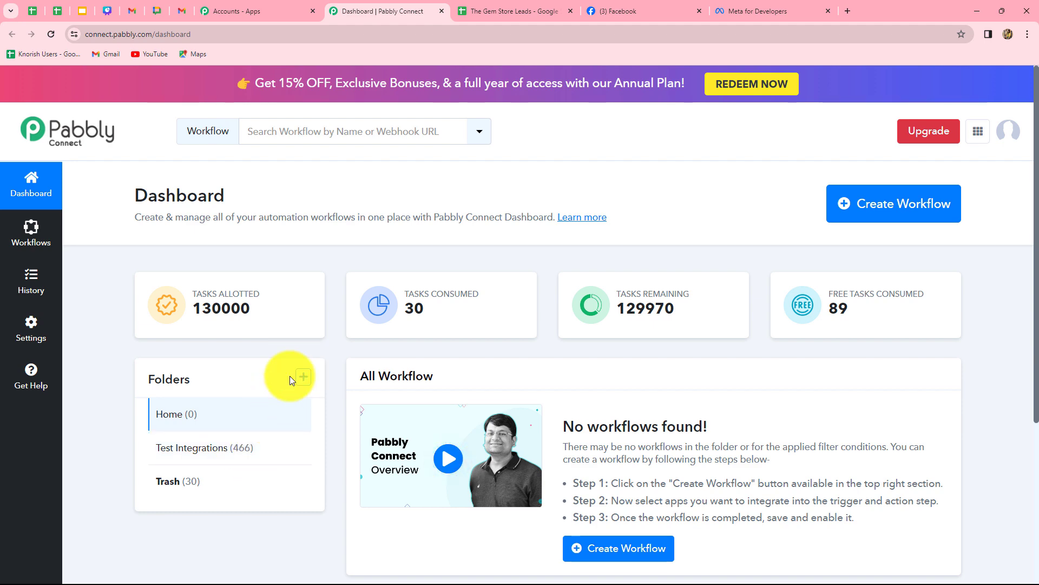
{"action": "left_click", "coordinate": [304, 378]}
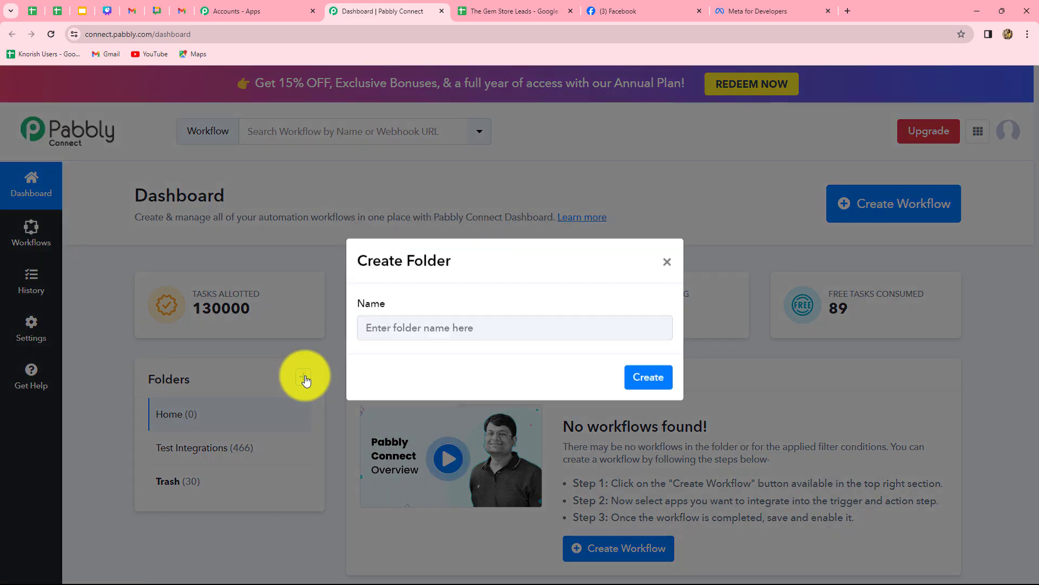
{"action": "left_click", "coordinate": [668, 262]}
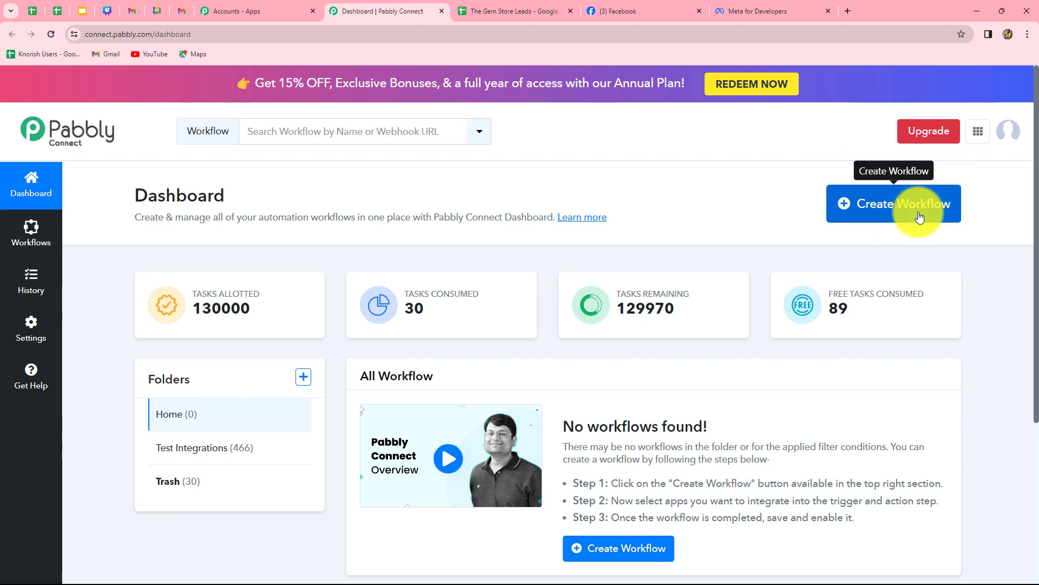
Create a workflow named "Add Facebook Leads to Google Sheets (Gemstone Business)" in the Test Integrations folder.
{"action": "left_click", "coordinate": [947, 204]}
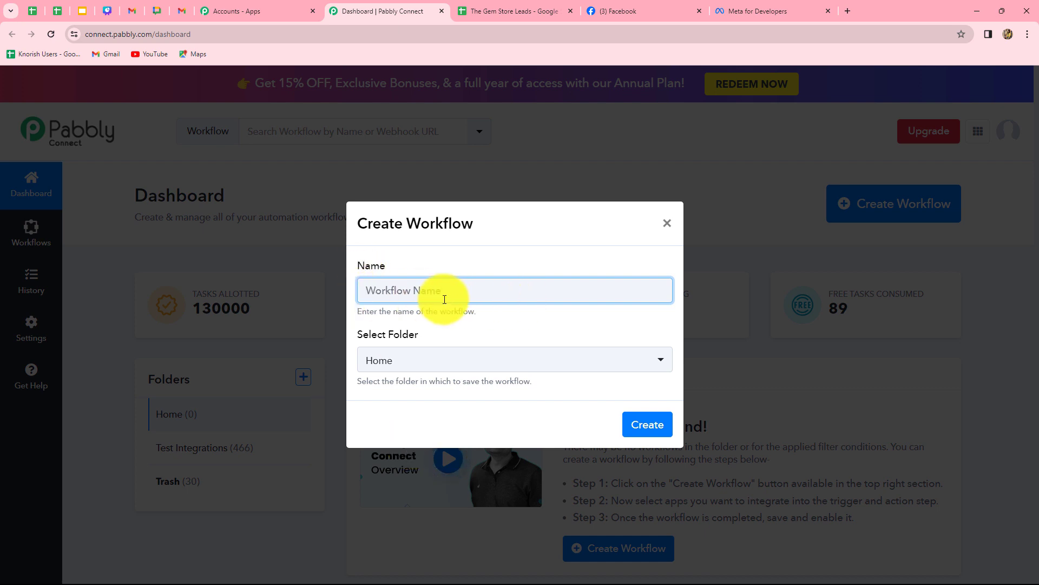
{"action": "type", "text": "Add Facebook Leads to Google Sheets (Gemstone Business)"}
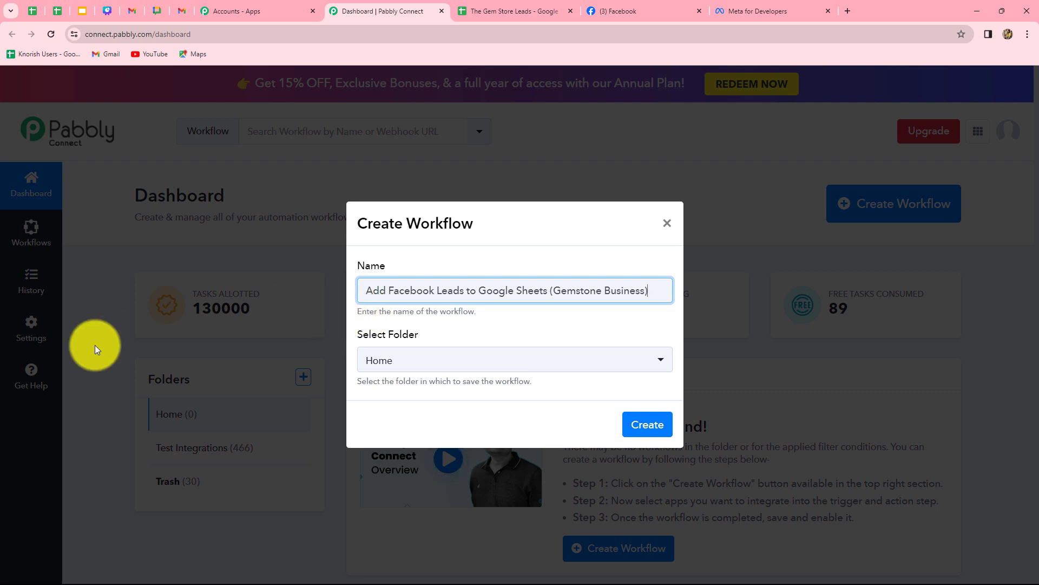
{"action": "left_click", "coordinate": [541, 360]}
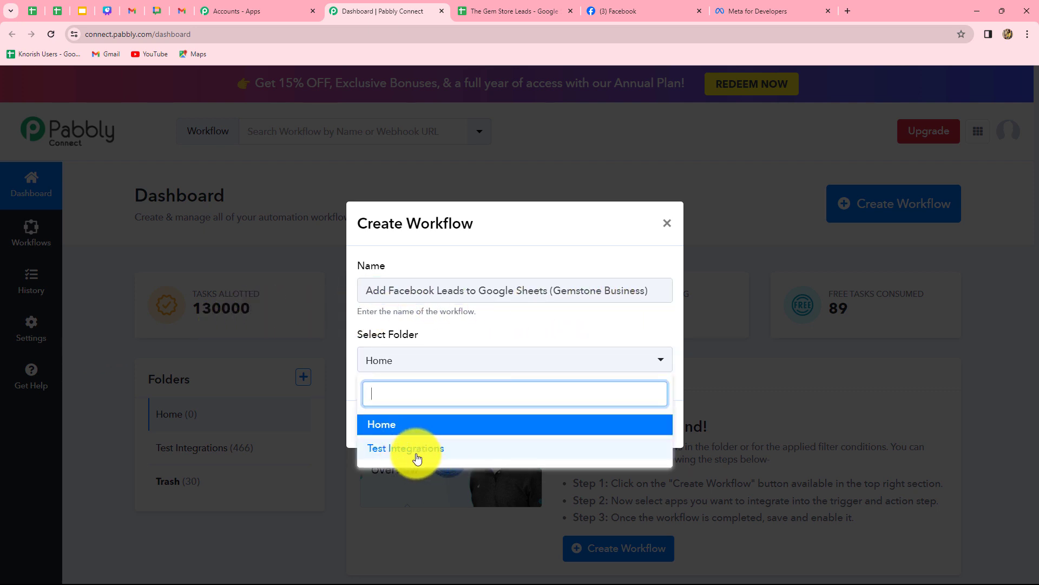
{"action": "left_click_drag", "start_coordinate": [454, 290], "coordinate": [528, 290]}
{"action": "left_click", "coordinate": [429, 354]}
{"action": "left_click", "coordinate": [406, 446]}
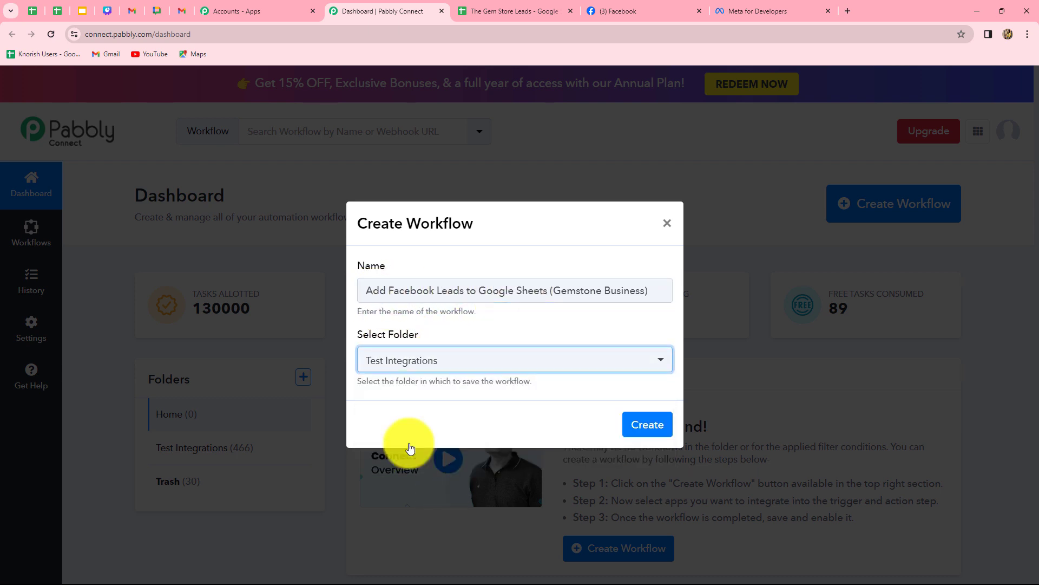
{"action": "left_click", "coordinate": [641, 426]}
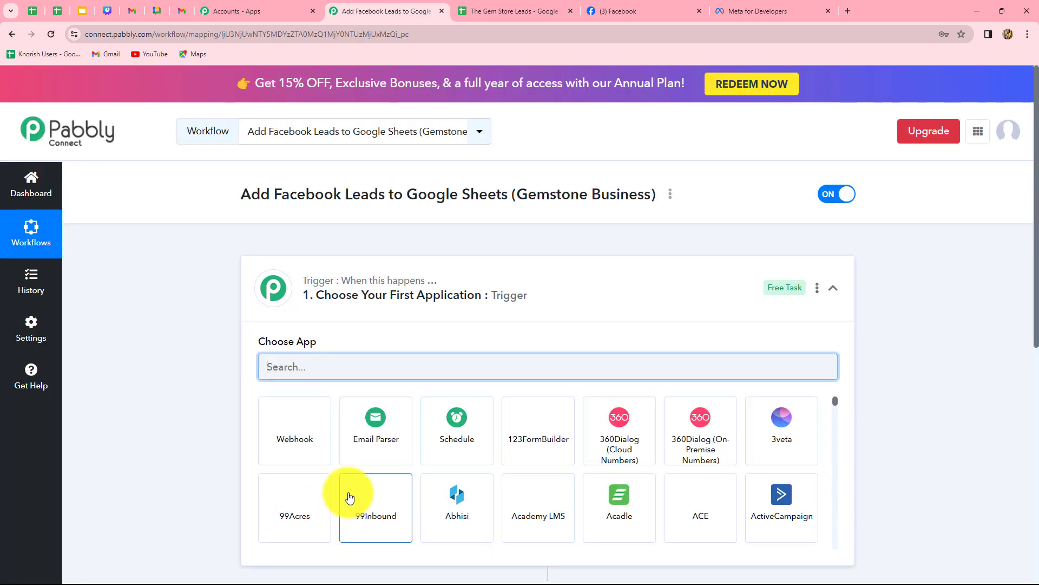
Set the workflow's trigger app to Facebook Lead Ads with the trigger event New Lead (Instant).
{"action": "scroll", "coordinate": [267, 381], "scroll_direction": "down", "scroll_amount": 3}
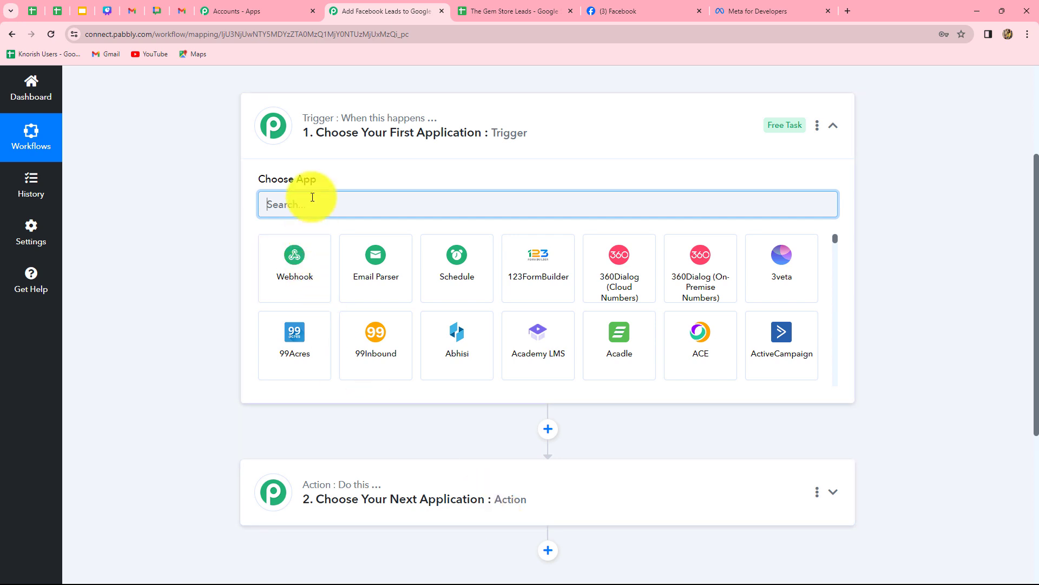
{"action": "type", "text": "Face"}
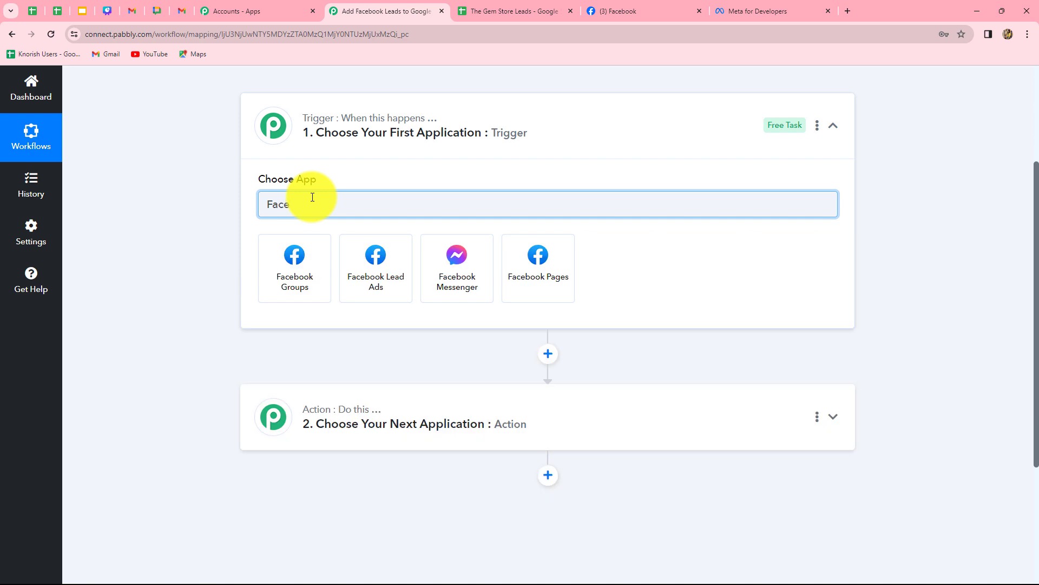
{"action": "left_click", "coordinate": [361, 271]}
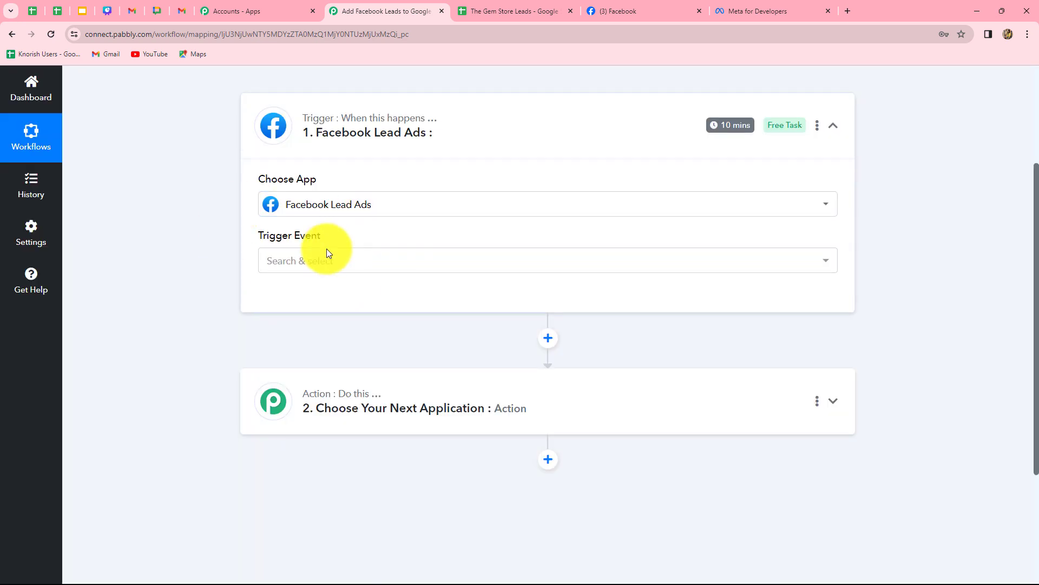
{"action": "left_click", "coordinate": [347, 258]}
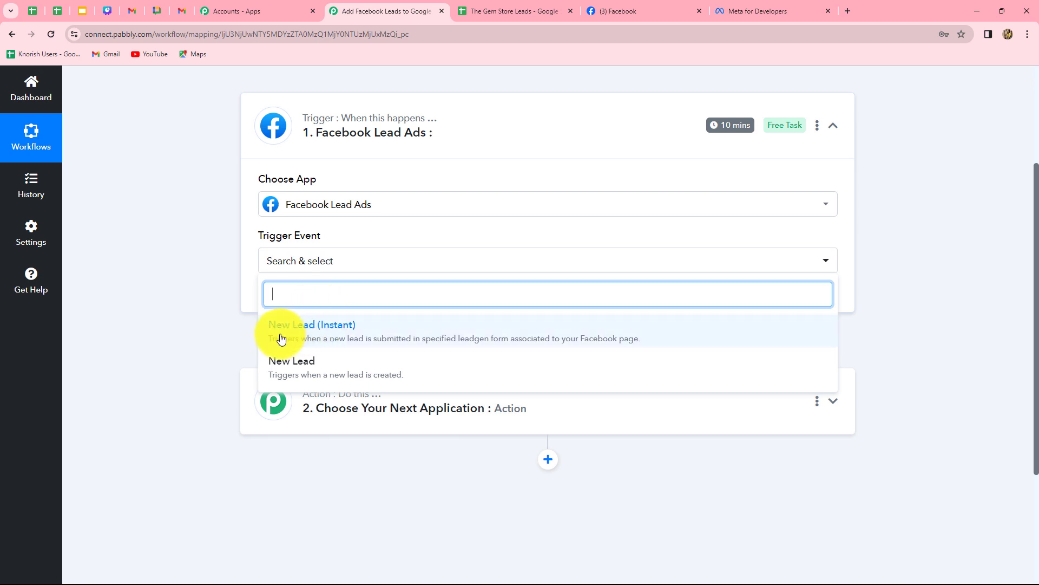
{"action": "left_click", "coordinate": [364, 340]}
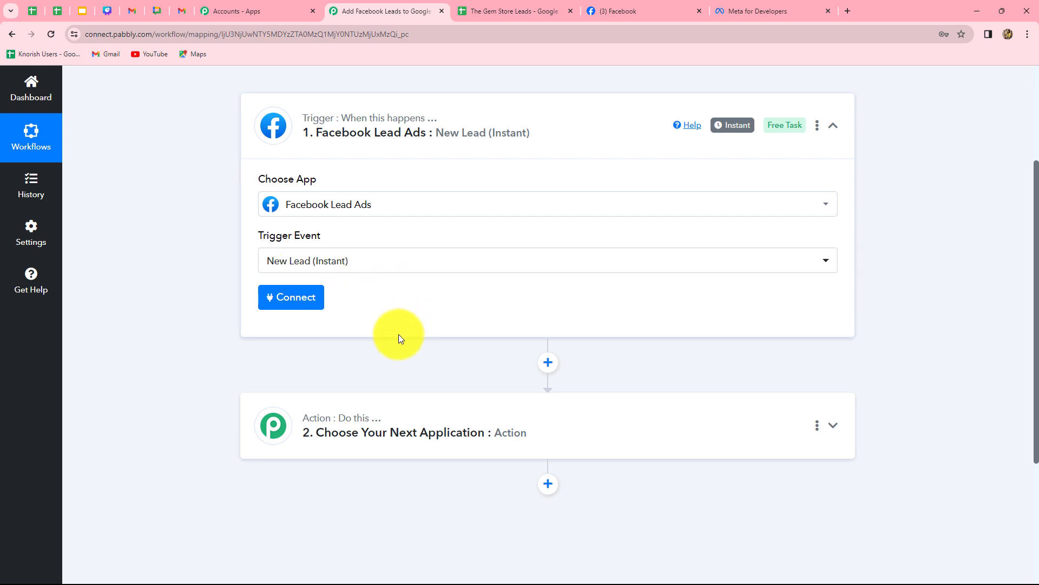
Connect the trigger to Facebook Lead Ads through a new connection.
{"action": "left_click", "coordinate": [287, 300]}
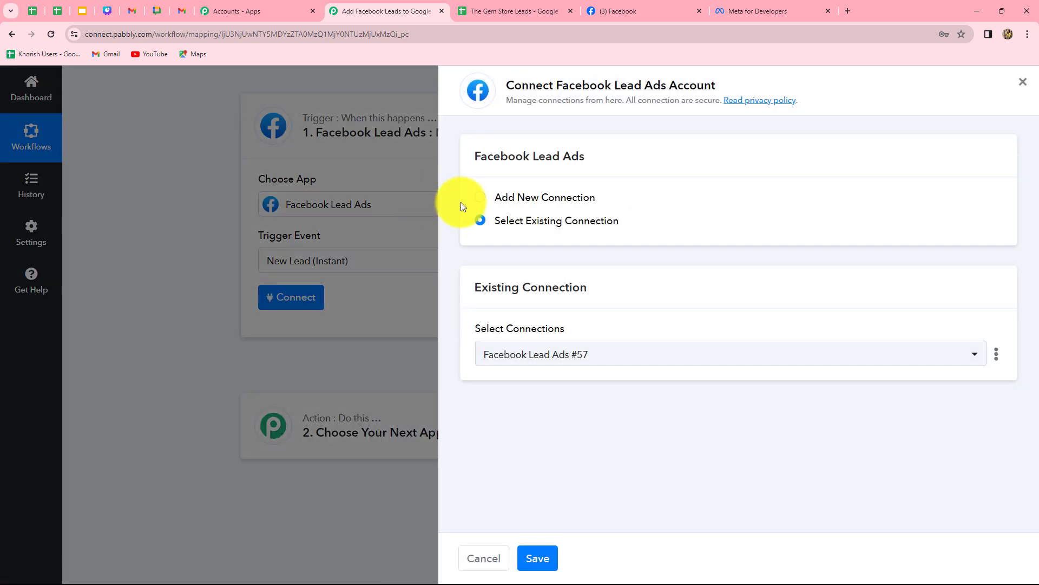
{"action": "left_click", "coordinate": [484, 200]}
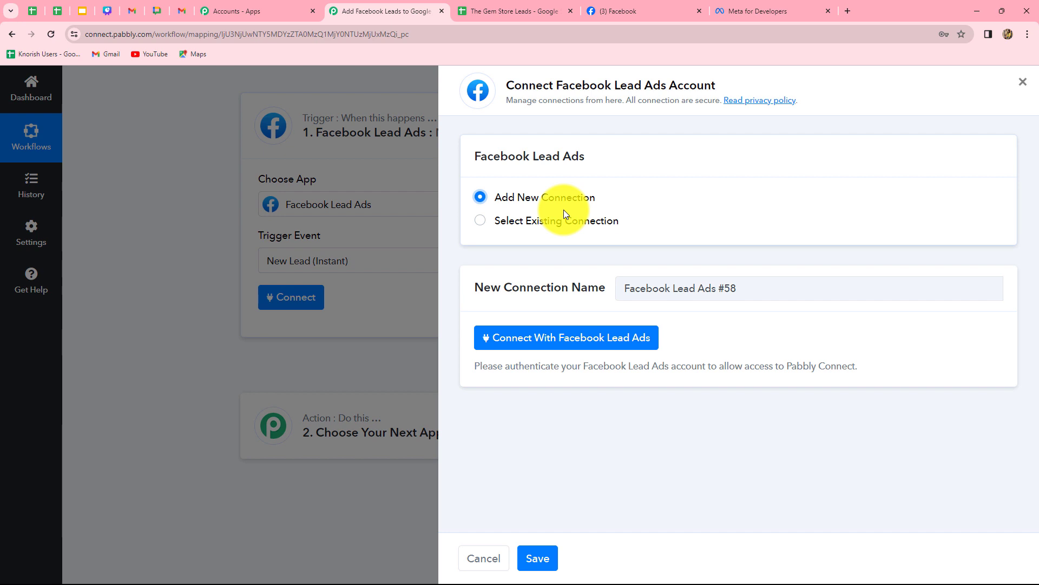
{"action": "left_click_drag", "start_coordinate": [534, 82], "coordinate": [738, 84]}
{"action": "left_click", "coordinate": [695, 139]}
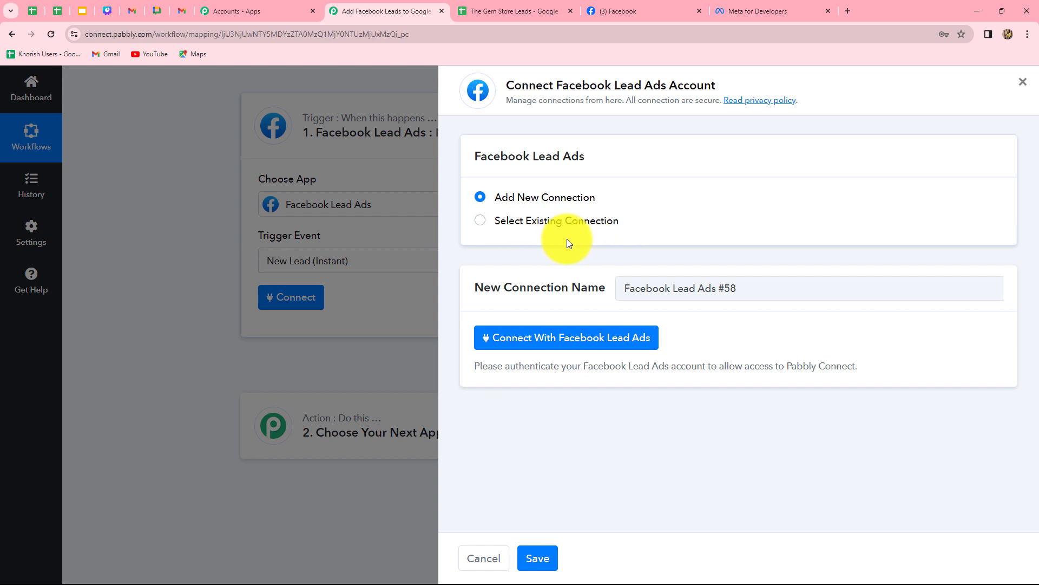
{"action": "left_click", "coordinate": [587, 337]}
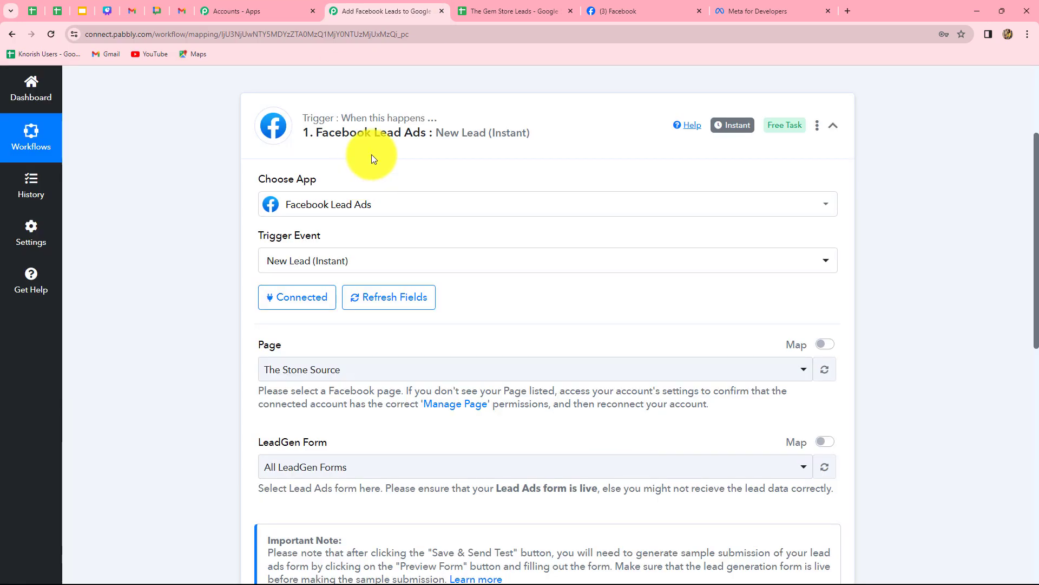
Set the trigger's Facebook page to The Gem Store and its LeadGen form to Contact Form.
{"action": "left_click", "coordinate": [626, 9]}
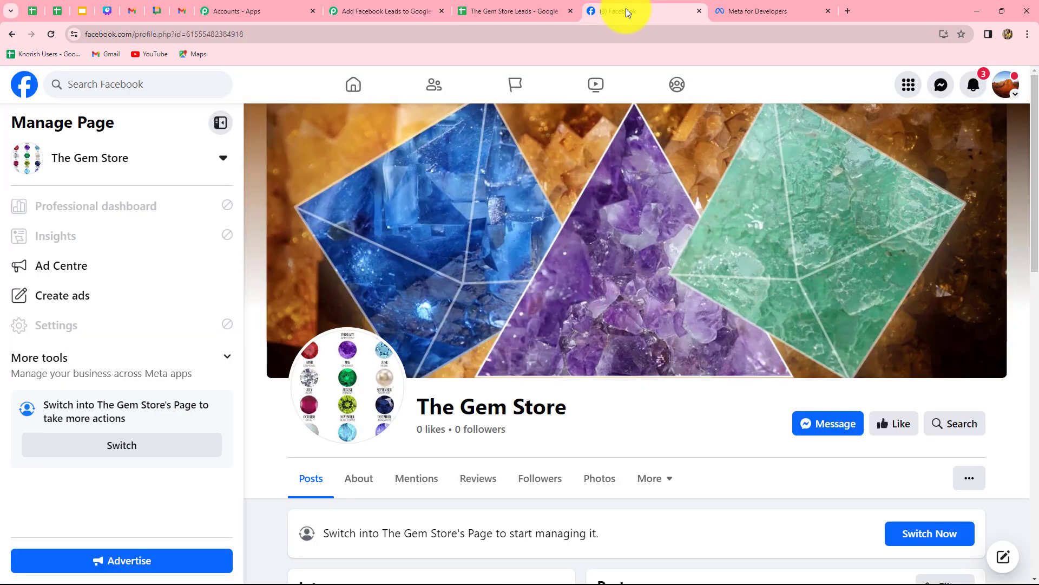
{"action": "left_click", "coordinate": [382, 8]}
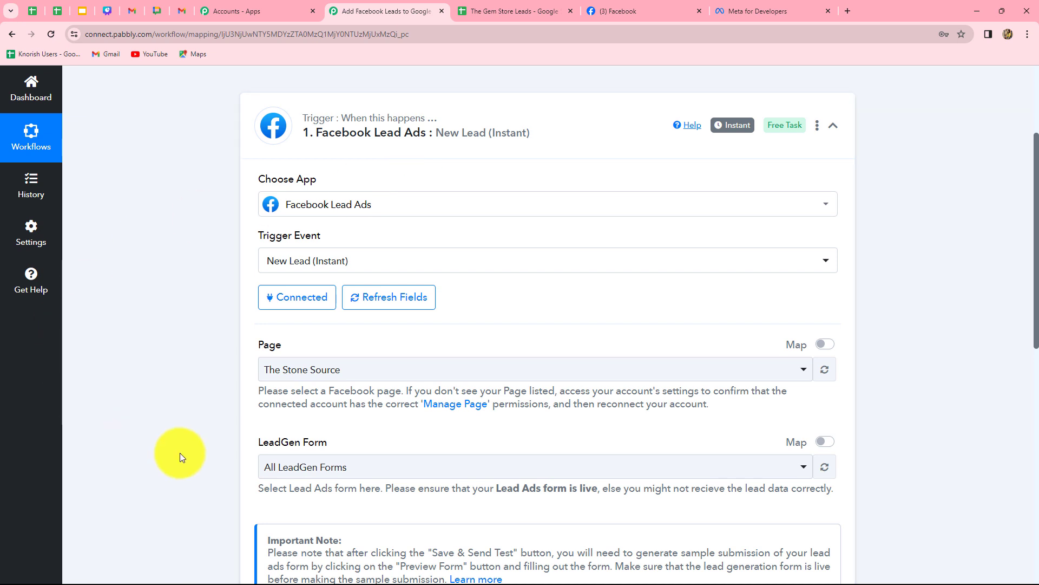
{"action": "scroll", "coordinate": [179, 452], "scroll_direction": "down", "scroll_amount": 3}
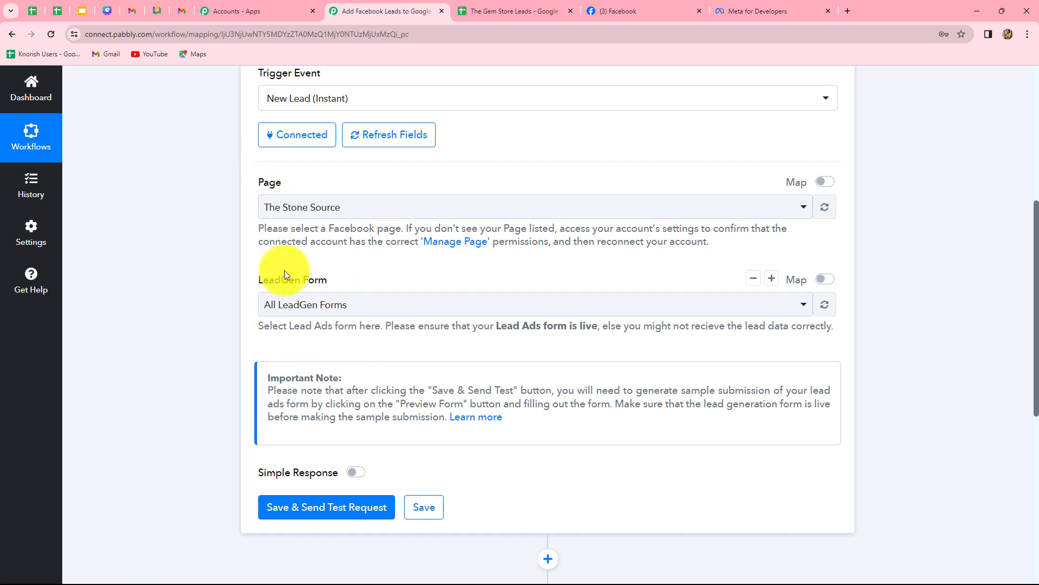
{"action": "left_click", "coordinate": [645, 8]}
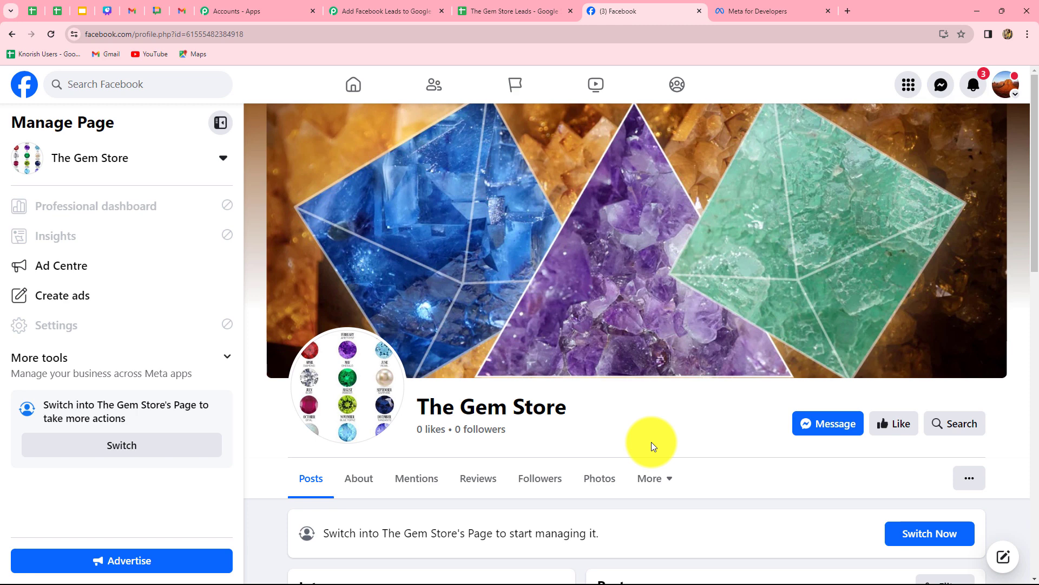
{"action": "left_click", "coordinate": [391, 12]}
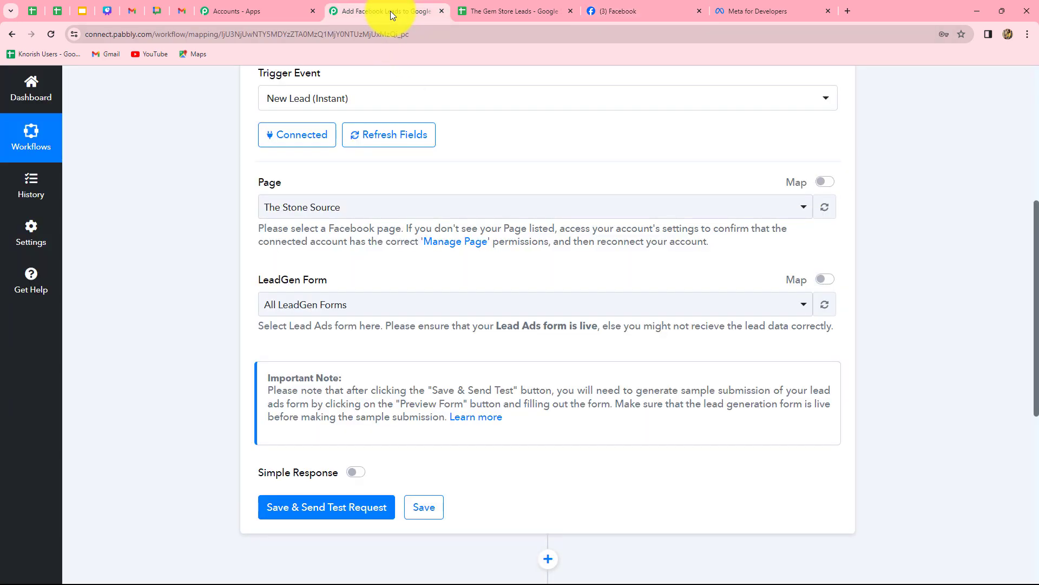
{"action": "left_click", "coordinate": [343, 212]}
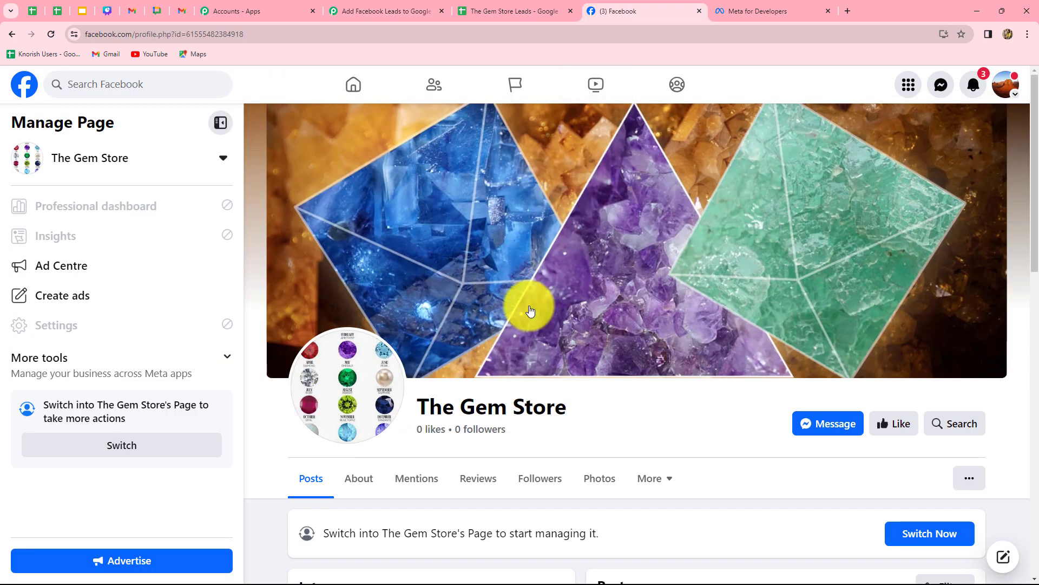
{"action": "left_click", "coordinate": [393, 11]}
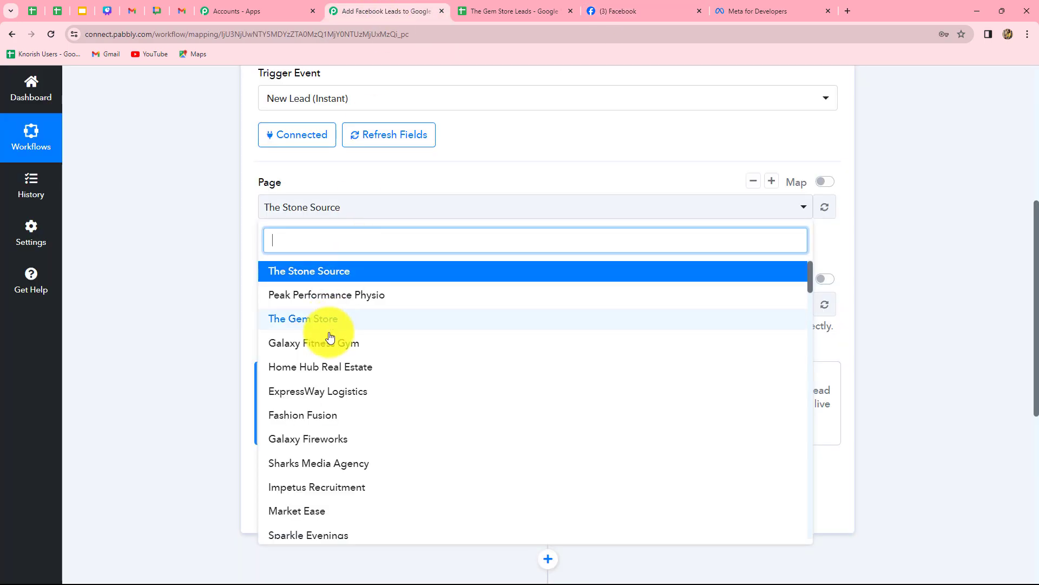
{"action": "left_click", "coordinate": [287, 320]}
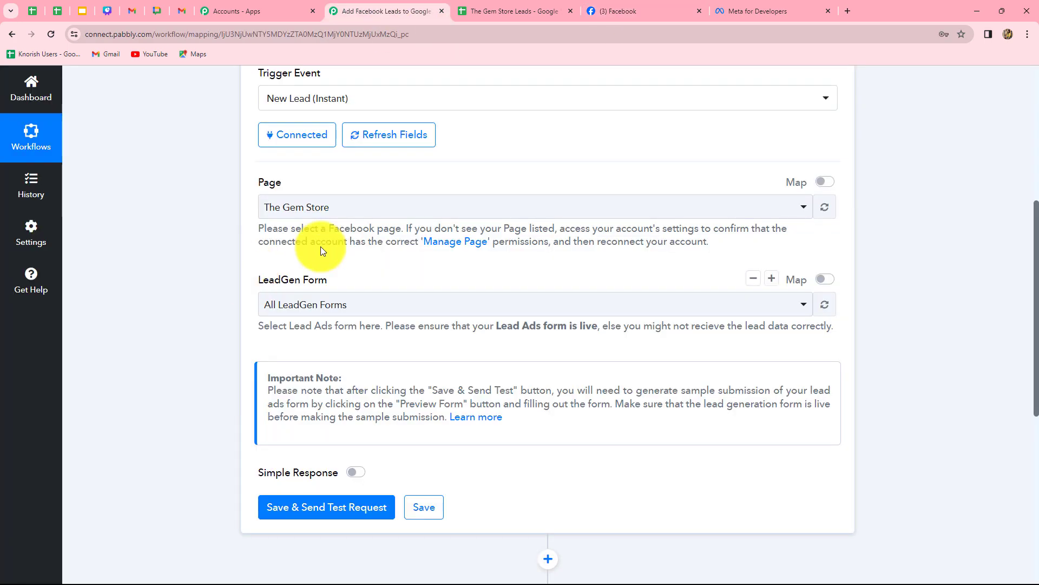
{"action": "left_click", "coordinate": [359, 303]}
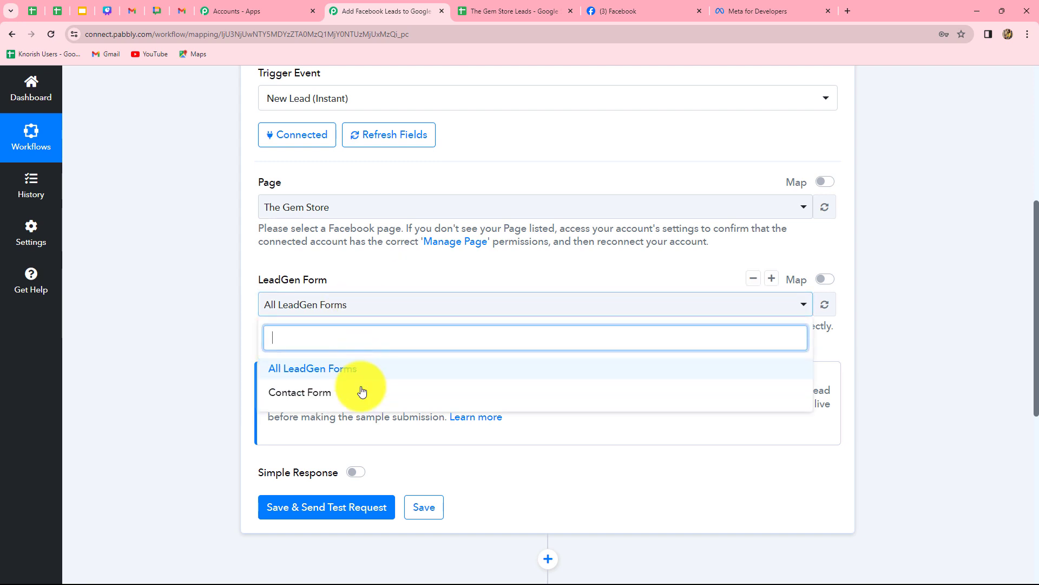
{"action": "left_click", "coordinate": [298, 399]}
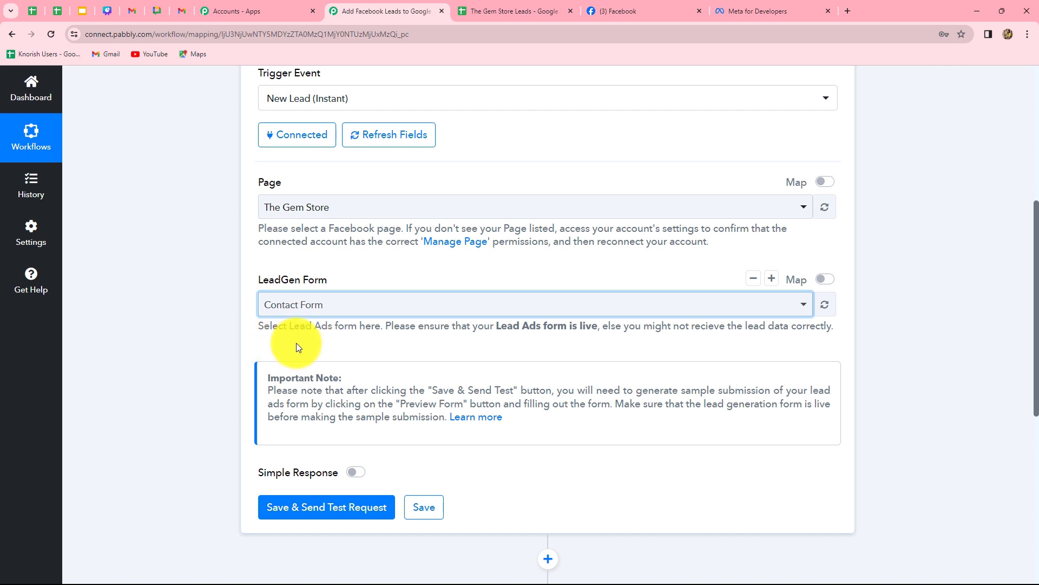
Save the Facebook Lead Ads trigger and send a test request to start capturing a webhook response.
{"action": "left_click", "coordinate": [331, 509]}
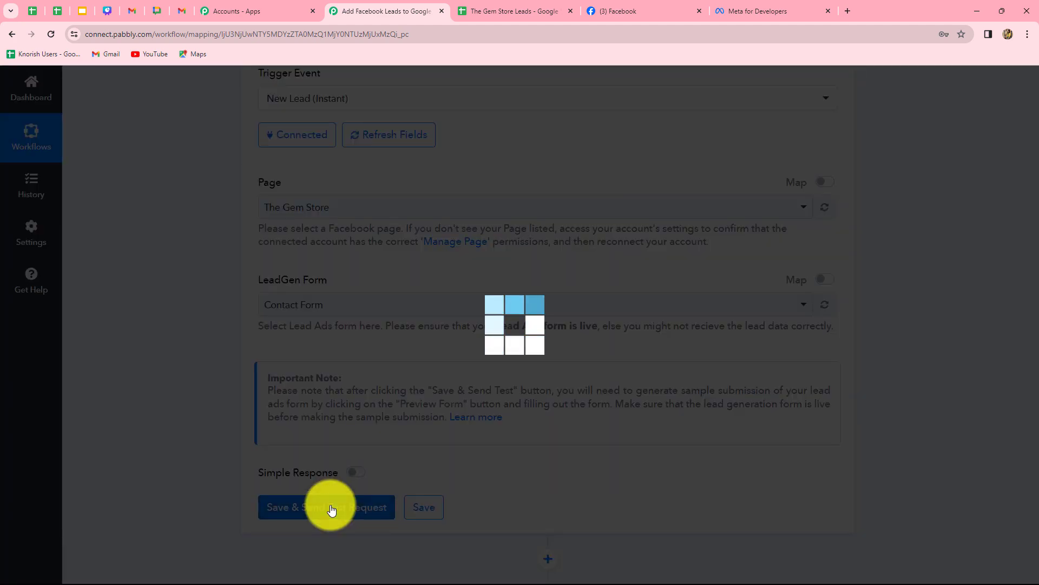
{"action": "scroll", "coordinate": [756, 429], "scroll_direction": "down", "scroll_amount": 4}
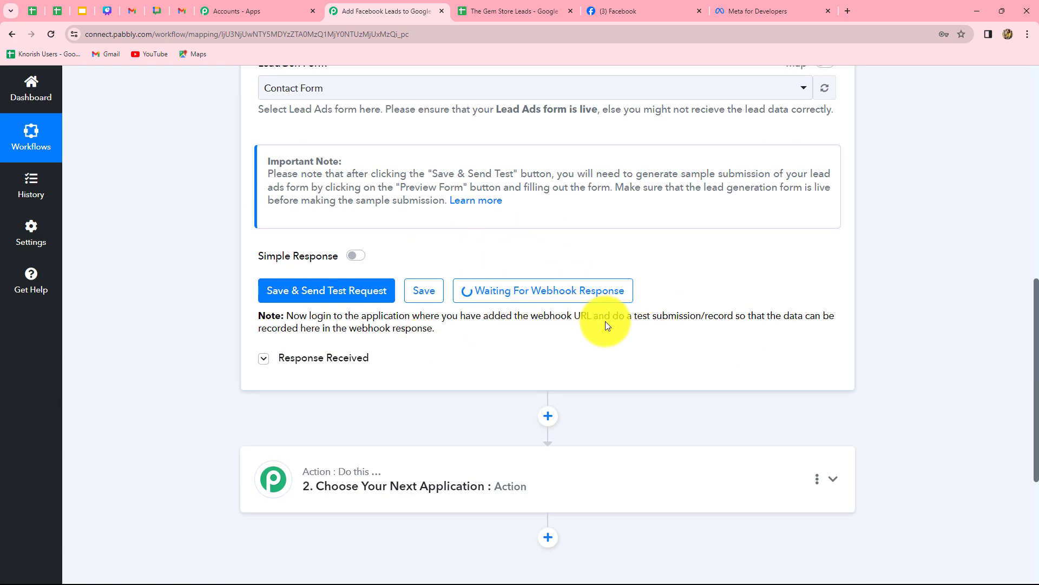
{"action": "scroll", "coordinate": [606, 320], "scroll_direction": "up", "scroll_amount": 3}
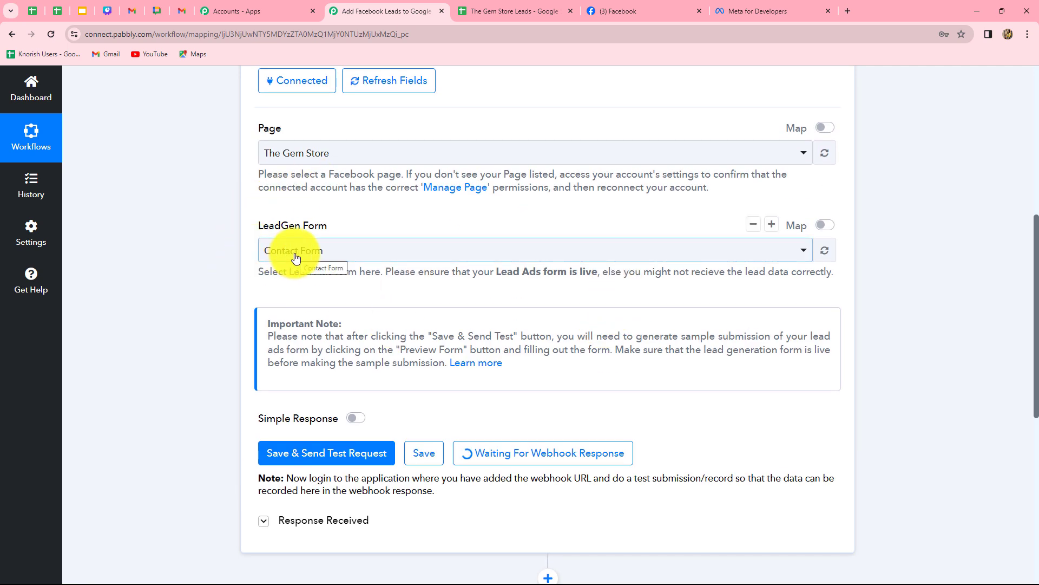
Switch to Meta for Developers and open the Lead Ads RTU Debug Tool from the developer tools.
{"action": "left_click", "coordinate": [756, 13]}
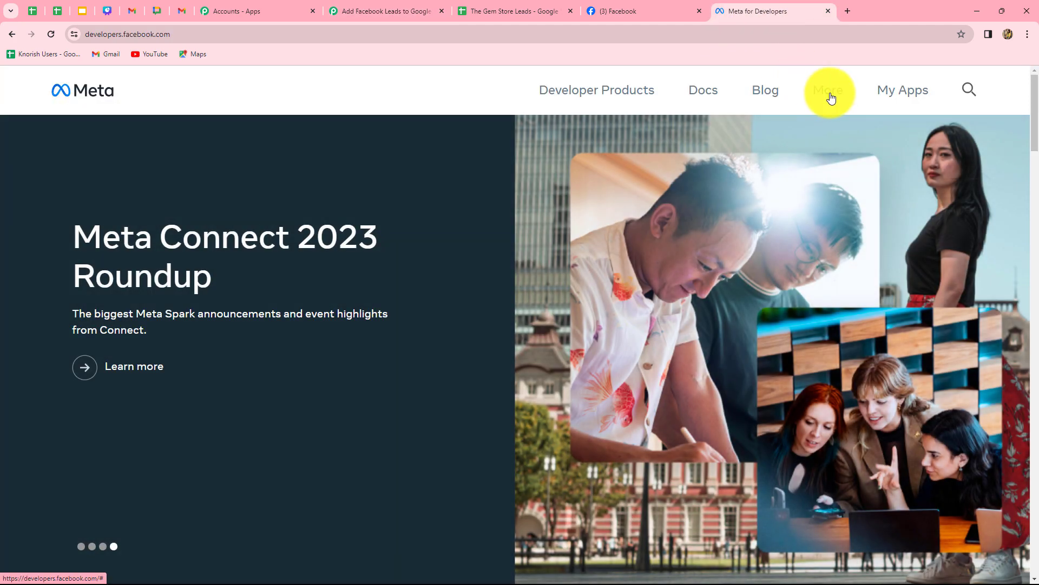
{"action": "left_click", "coordinate": [832, 97]}
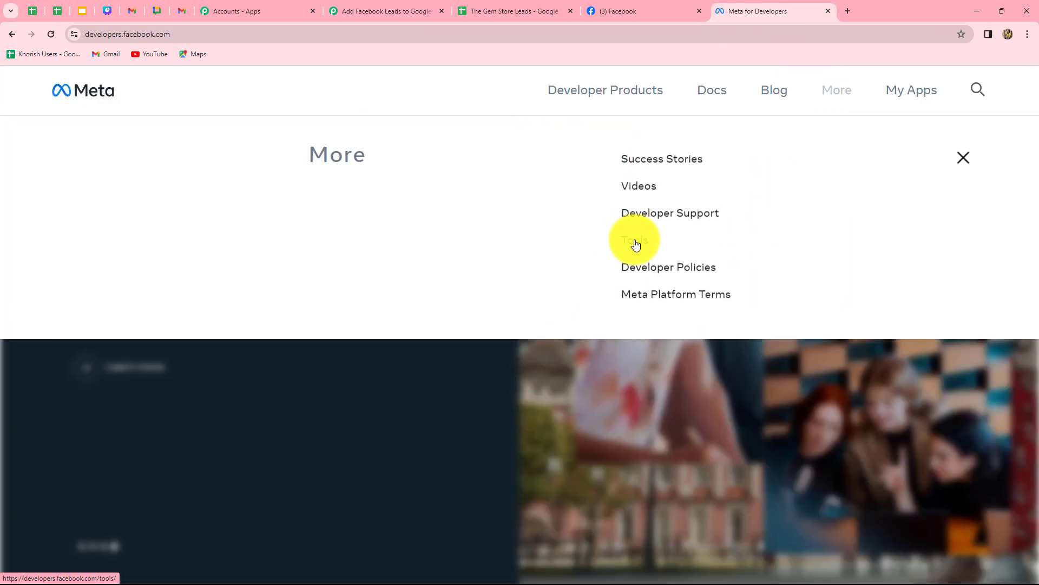
{"action": "left_click", "coordinate": [636, 244]}
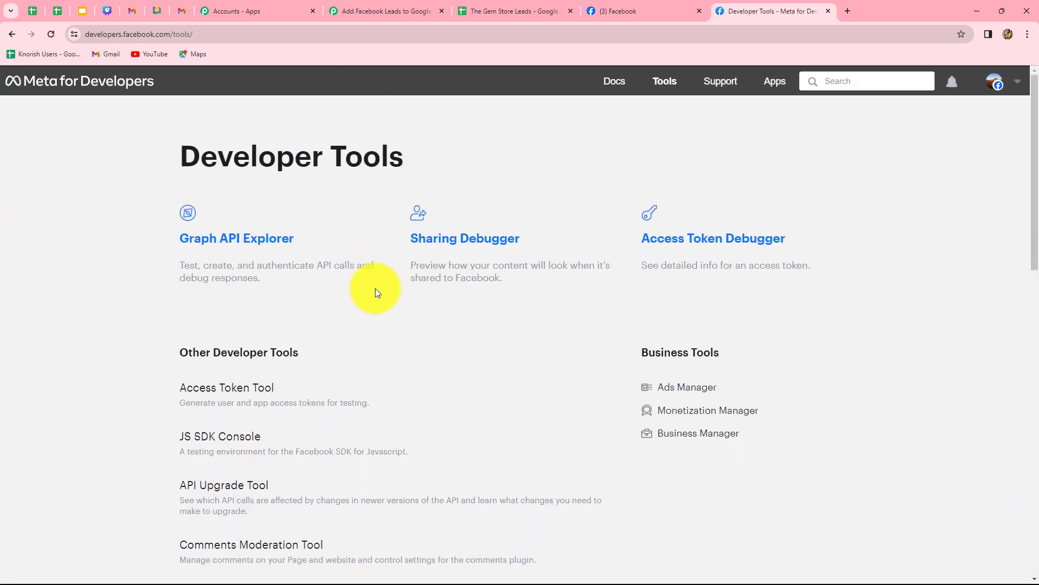
{"action": "scroll", "coordinate": [375, 288], "scroll_direction": "down", "scroll_amount": 4}
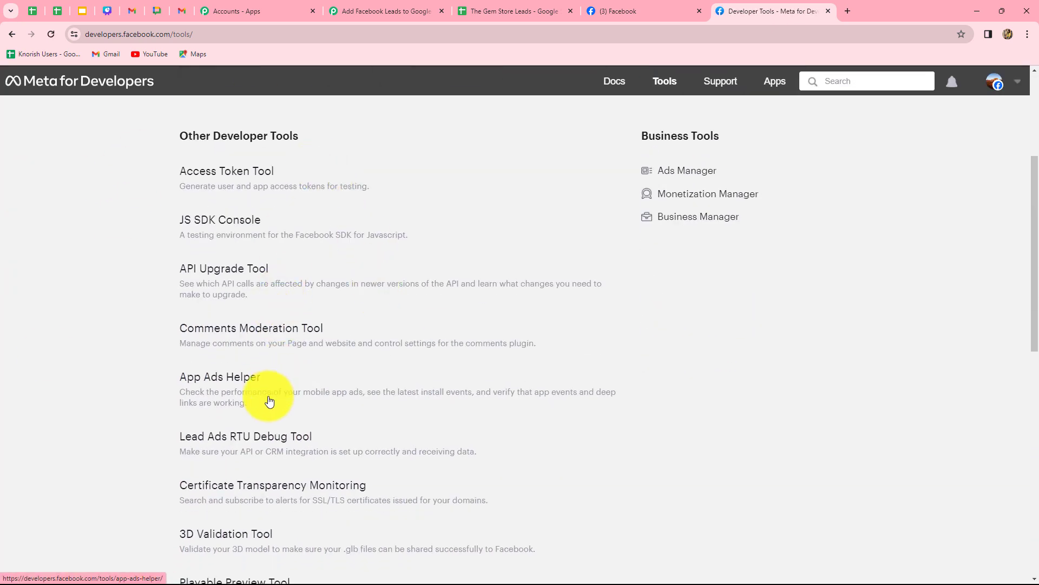
{"action": "left_click", "coordinate": [269, 444]}
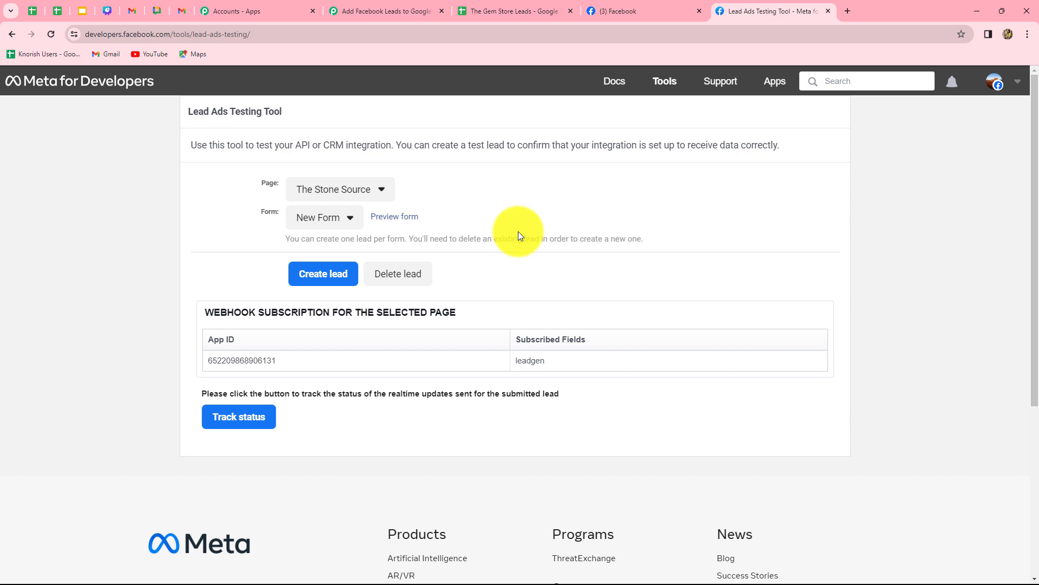
Delete the existing test lead of The Gem Store page's Contact Form in the Lead Ads Testing Tool.
{"action": "left_click", "coordinate": [340, 189]}
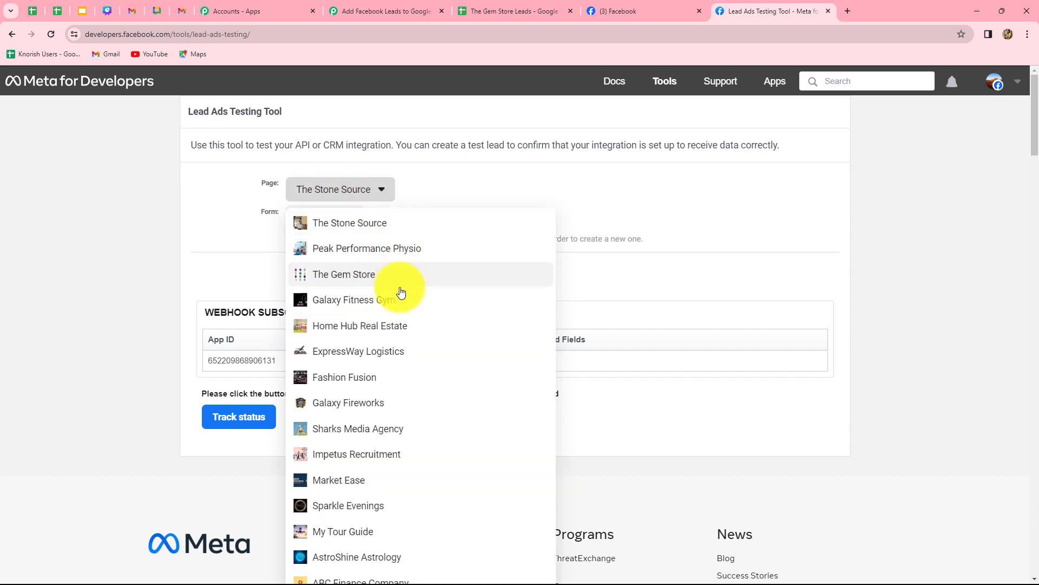
{"action": "left_click", "coordinate": [366, 276]}
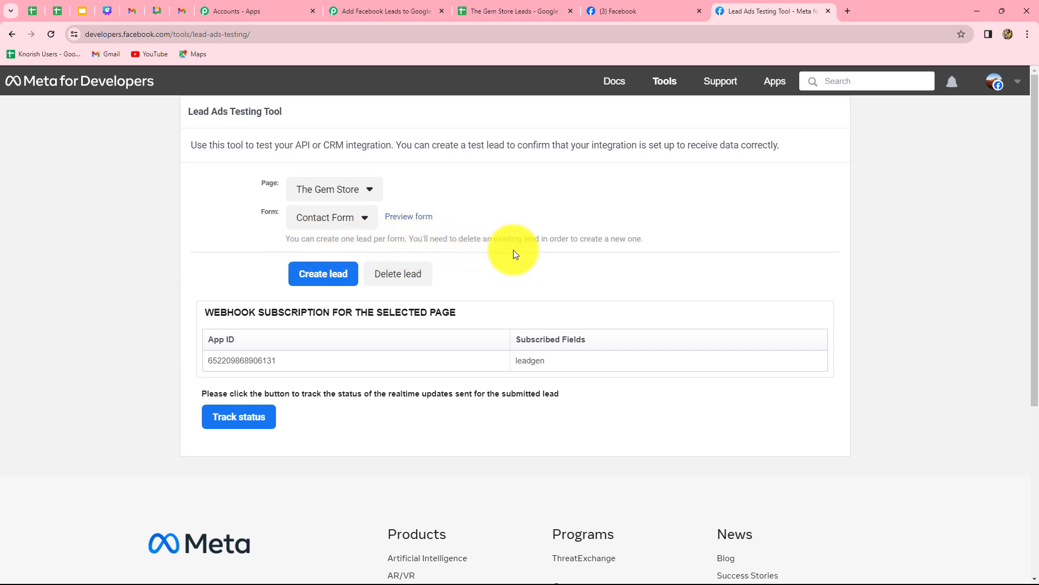
{"action": "left_click", "coordinate": [414, 280]}
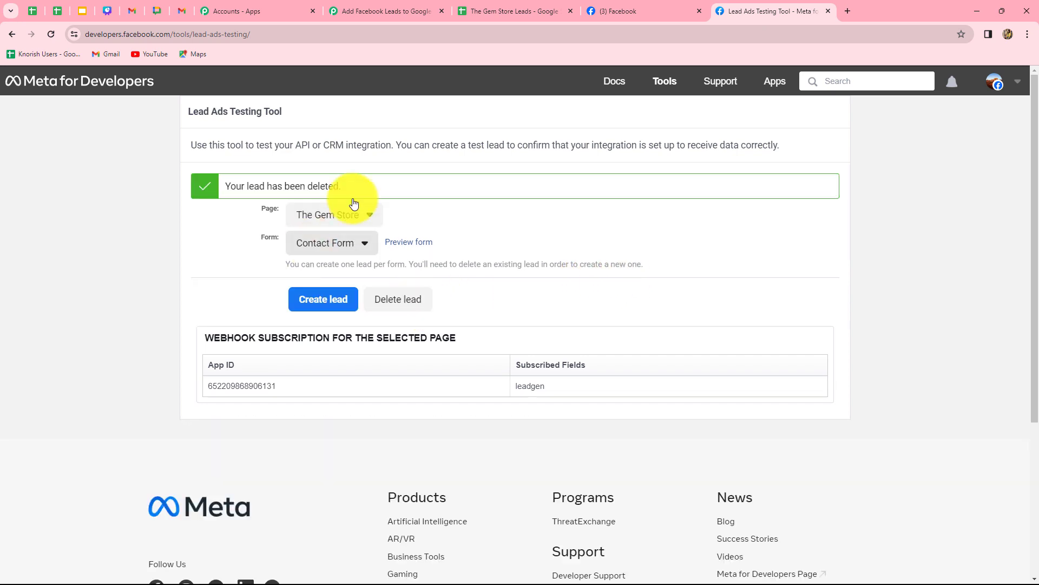
Reload the Lead Ads Testing Tool, set the page to The Gem Store and preview its Contact Form.
{"action": "left_click", "coordinate": [49, 33]}
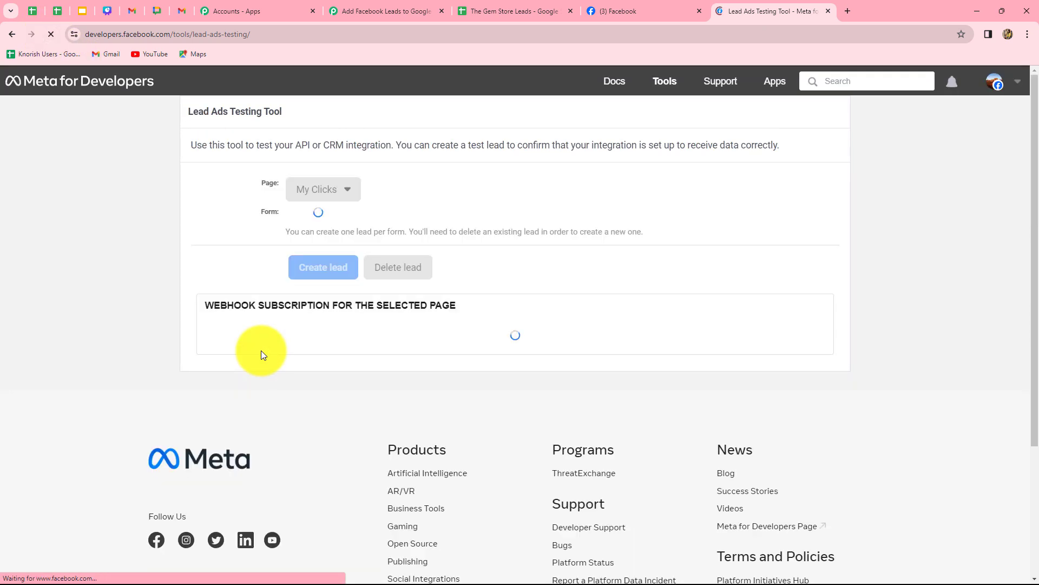
{"action": "left_click", "coordinate": [337, 193]}
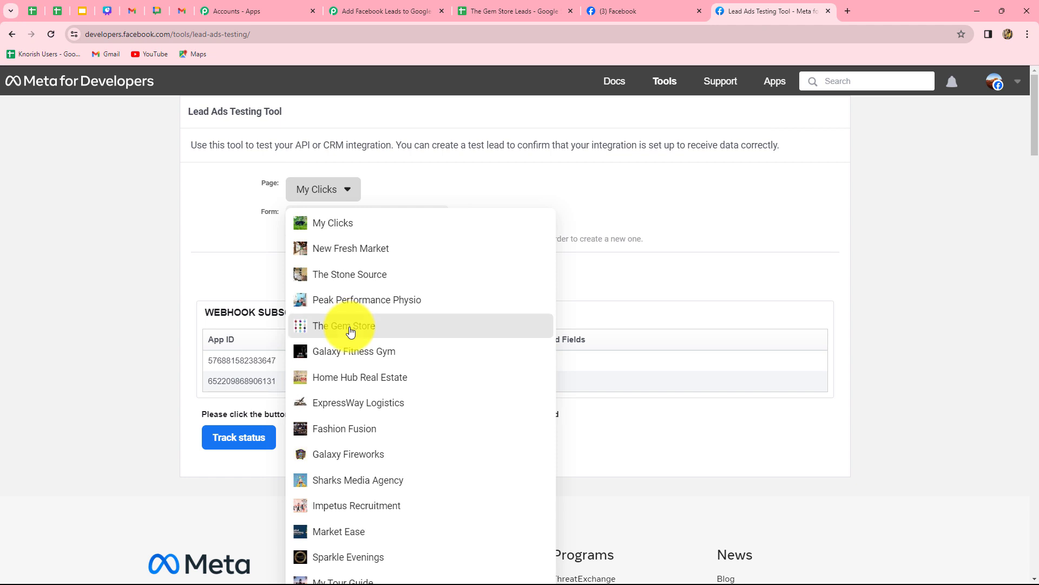
{"action": "left_click", "coordinate": [351, 328]}
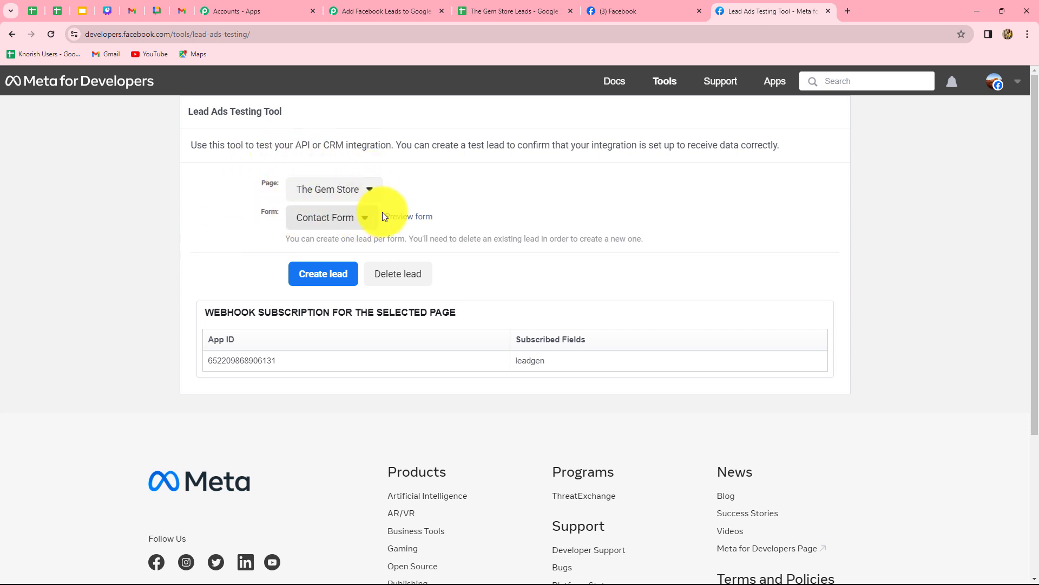
{"action": "left_click", "coordinate": [410, 217]}
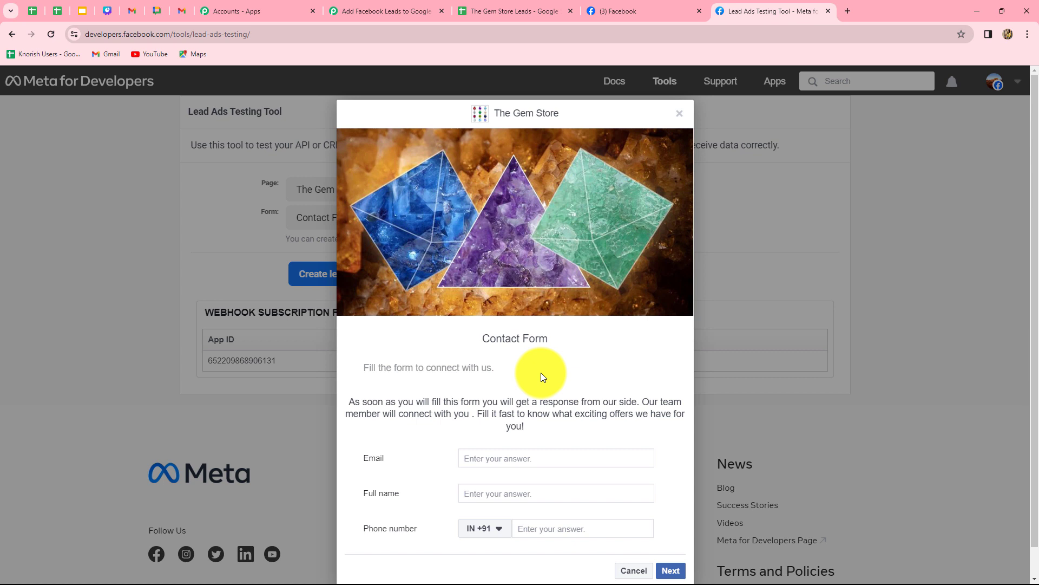
Fill in the contact form with the test lead's e-mail, full name and phone number, and submit it.
{"action": "scroll", "coordinate": [541, 373], "scroll_direction": "down", "scroll_amount": 1}
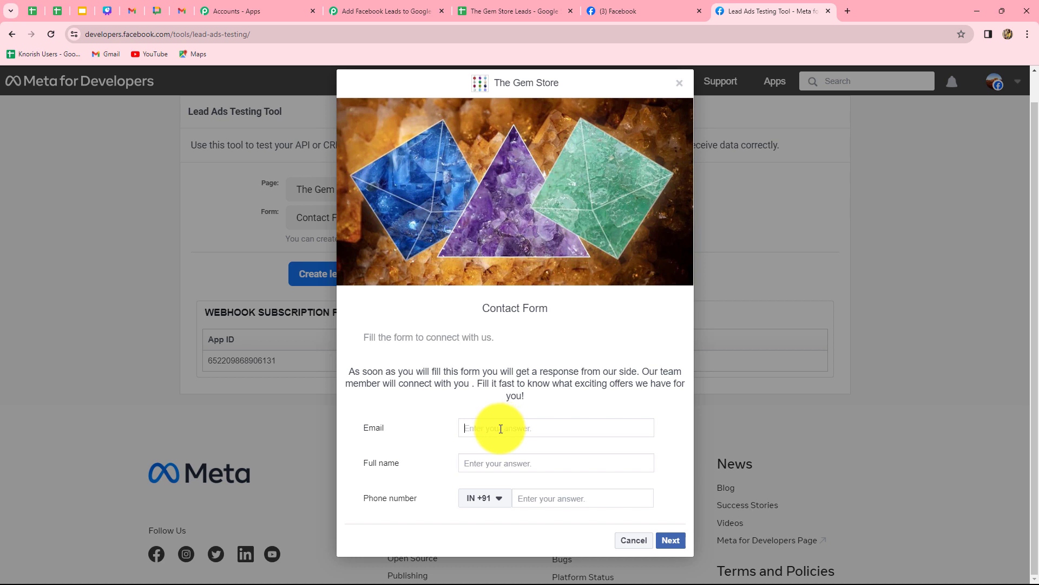
{"action": "type", "text": "dumm"}
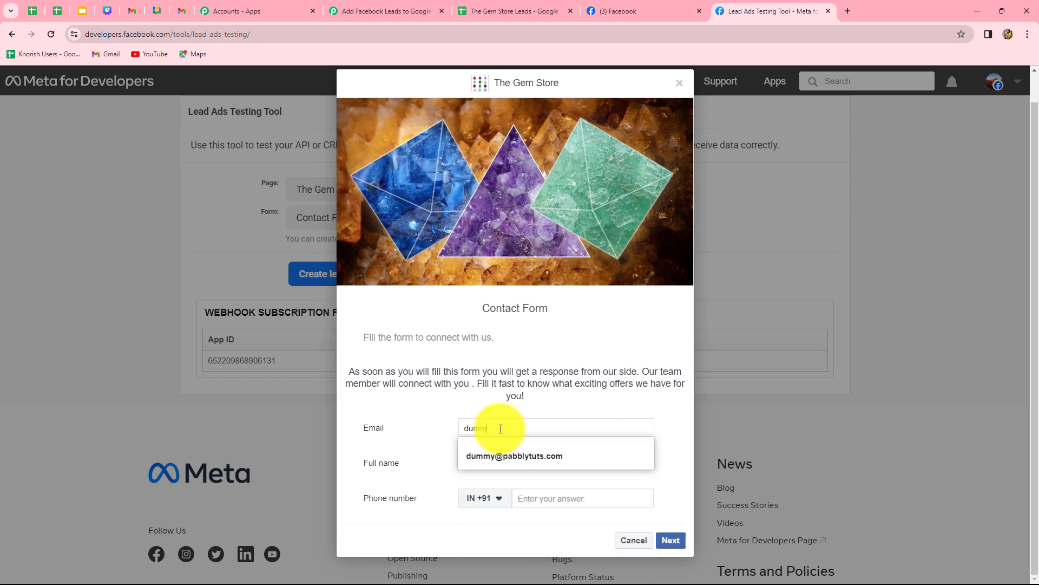
{"action": "key", "text": "Down"}
{"action": "key", "text": "Return"}
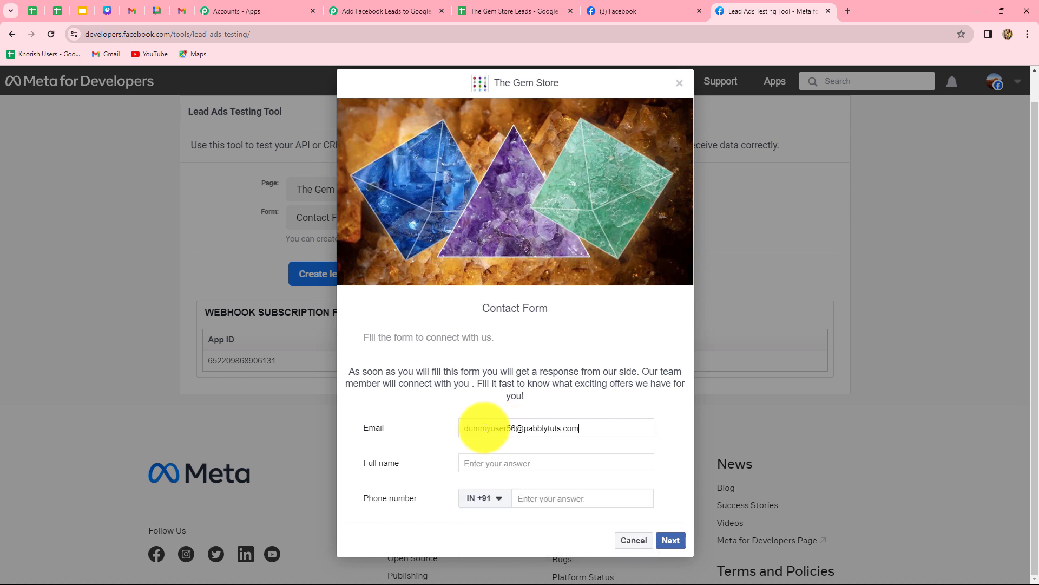
{"action": "left_click", "coordinate": [499, 464]}
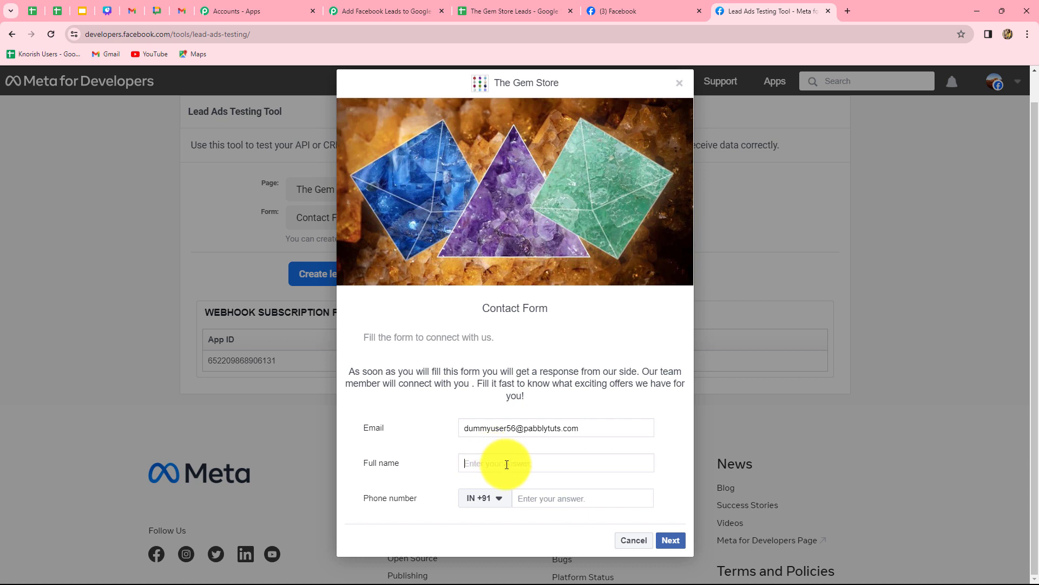
{"action": "type", "text": "Dummy User"}
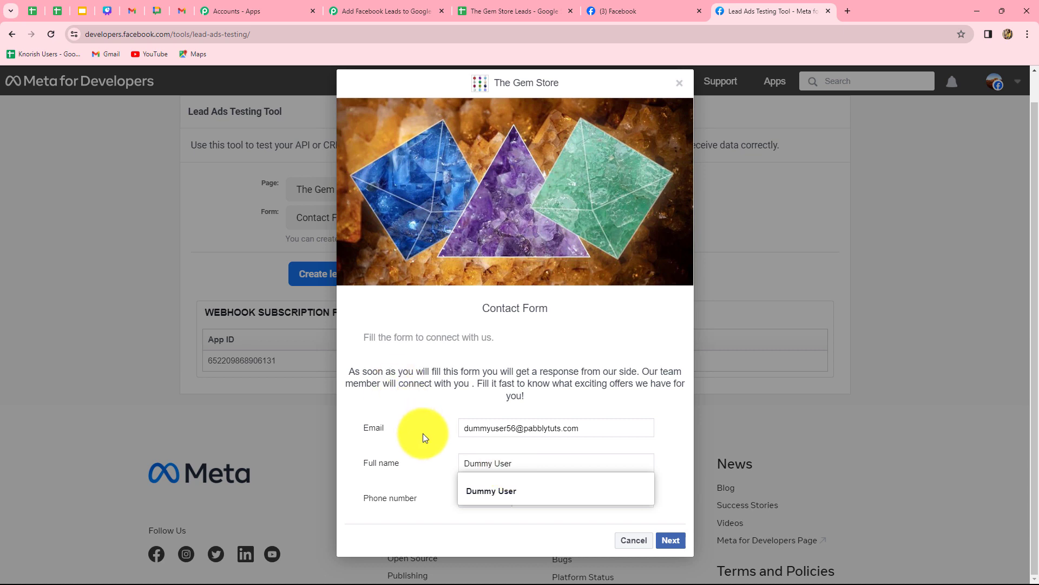
{"action": "left_click", "coordinate": [563, 496]}
{"action": "type", "text": "99999 99999"}
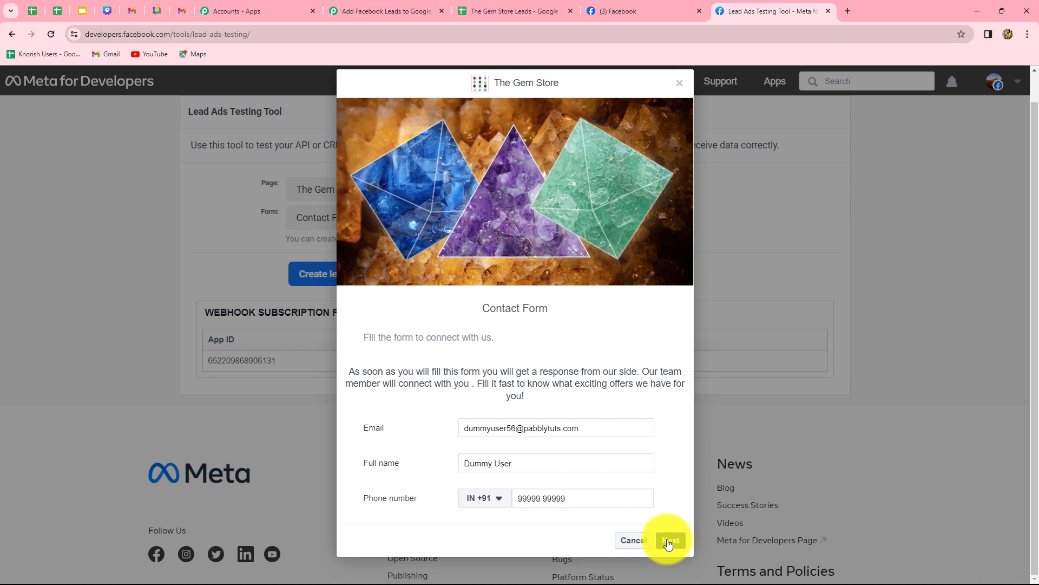
{"action": "left_click", "coordinate": [669, 541]}
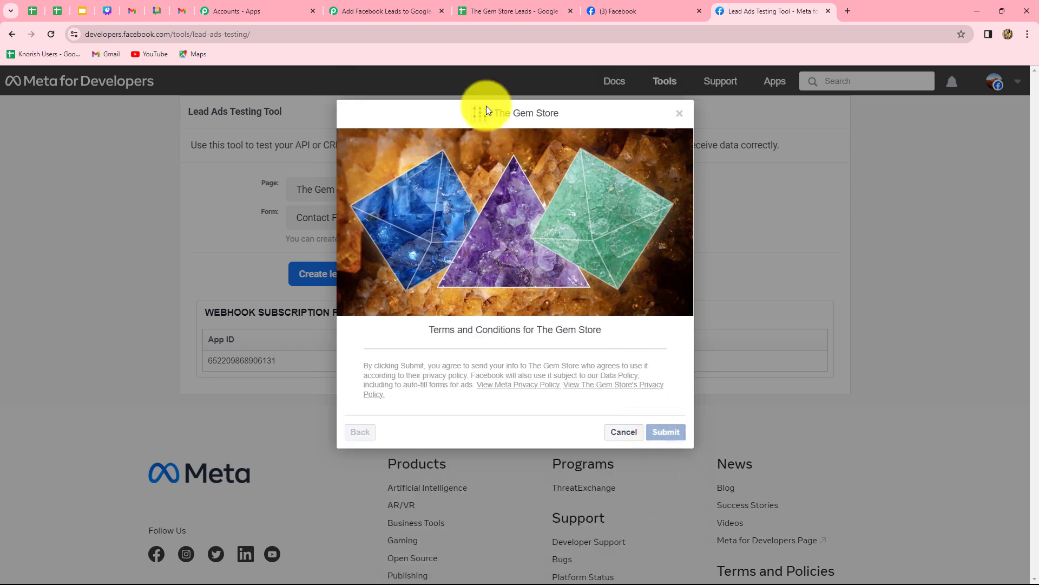
{"action": "left_click", "coordinate": [673, 113]}
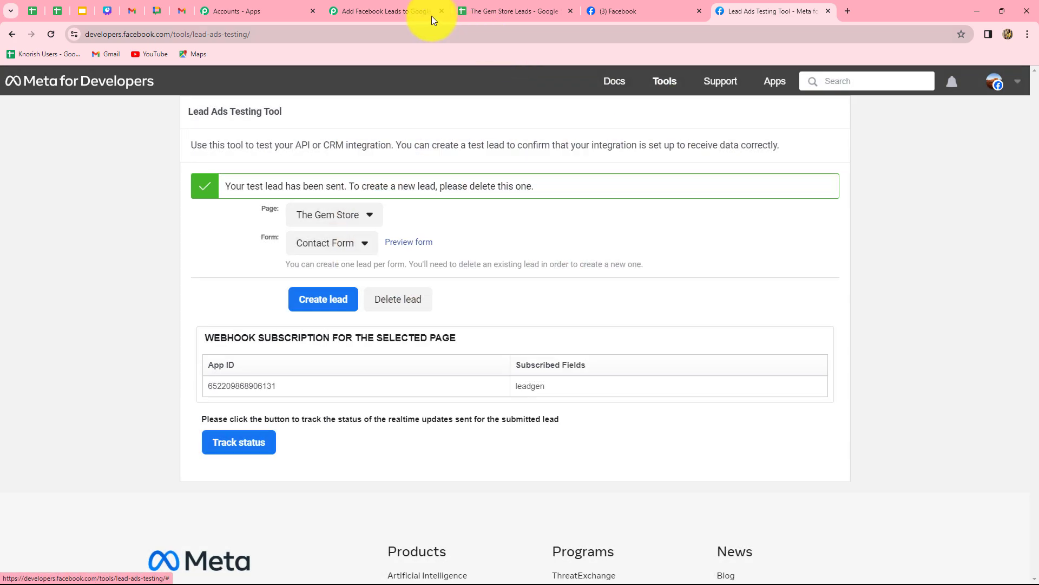
Switch to the Pabbly Connect workflow and check the lead data captured in the trigger's webhook response.
{"action": "left_click", "coordinate": [431, 14]}
{"action": "scroll", "coordinate": [1038, 305], "scroll_direction": "down", "scroll_amount": 10}
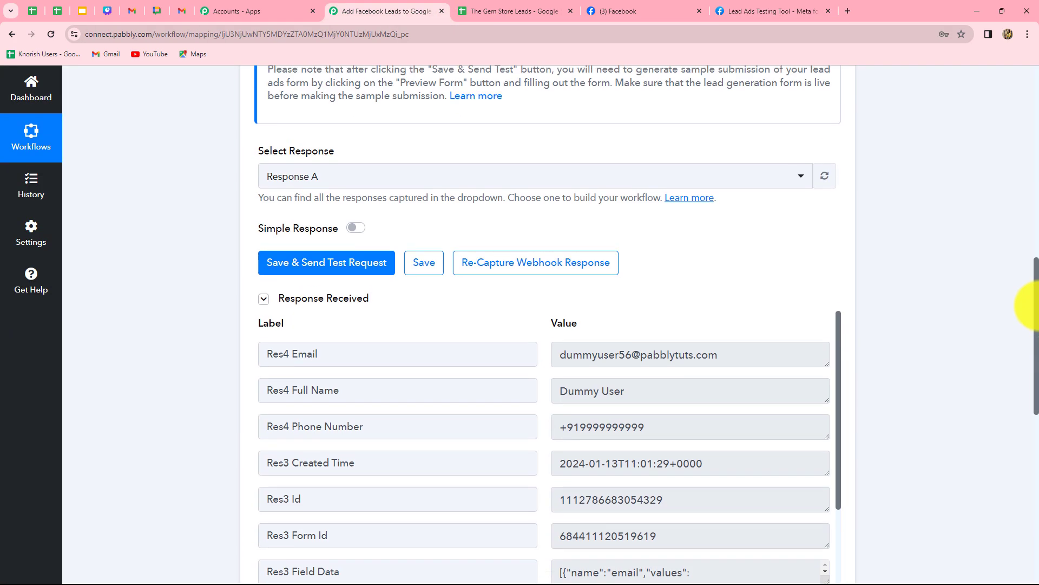
{"action": "scroll", "coordinate": [1038, 306], "scroll_direction": "up", "scroll_amount": 2}
{"action": "scroll", "coordinate": [1038, 306], "scroll_direction": "up", "scroll_amount": 1}
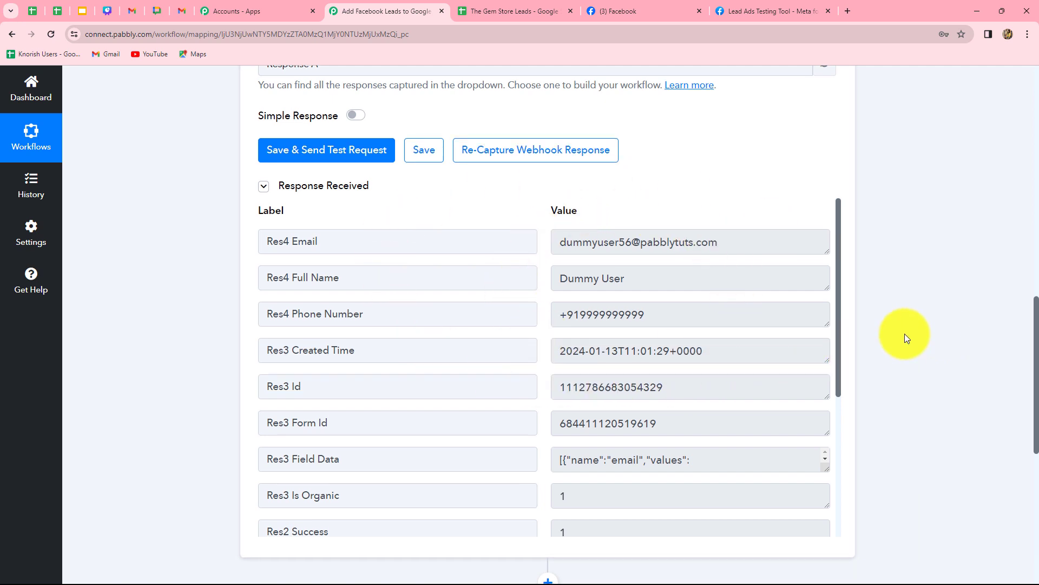
Set the workflow's action app to Google Sheets with the action event Add New Row.
{"action": "scroll", "coordinate": [905, 336], "scroll_direction": "down", "scroll_amount": 8}
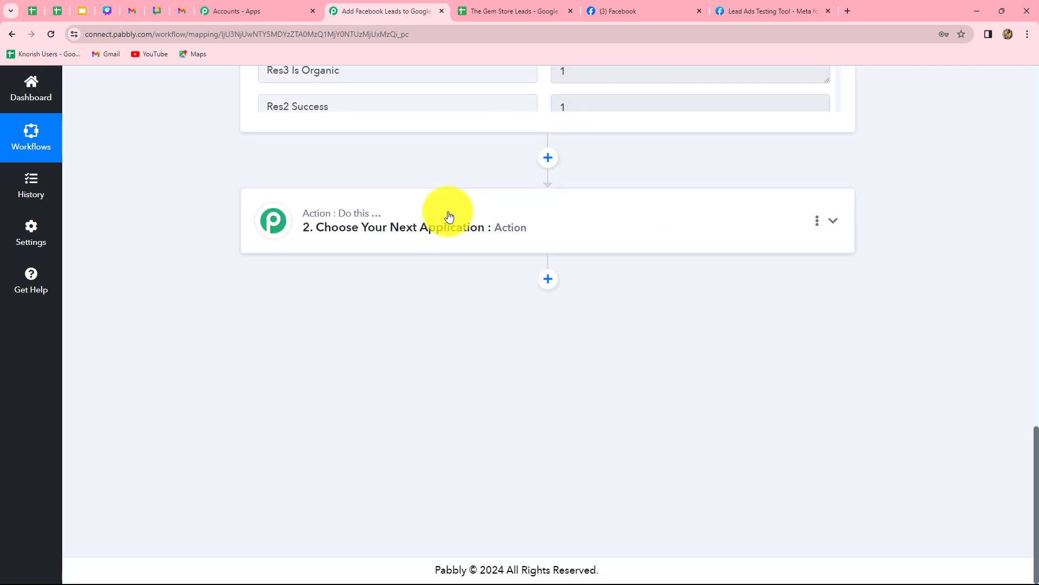
{"action": "left_click", "coordinate": [449, 216]}
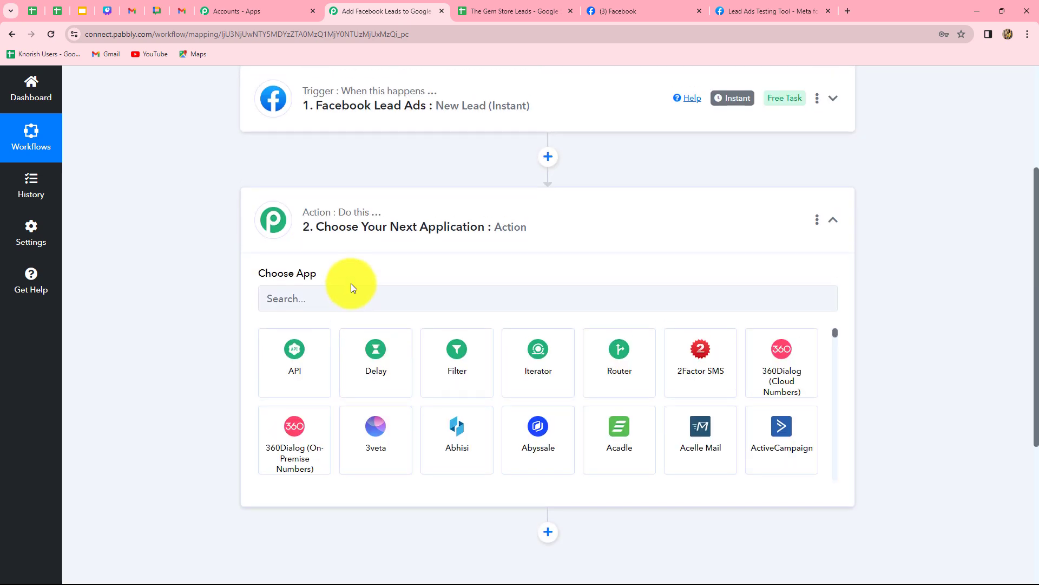
{"action": "left_click", "coordinate": [348, 295]}
{"action": "type", "text": "Google"}
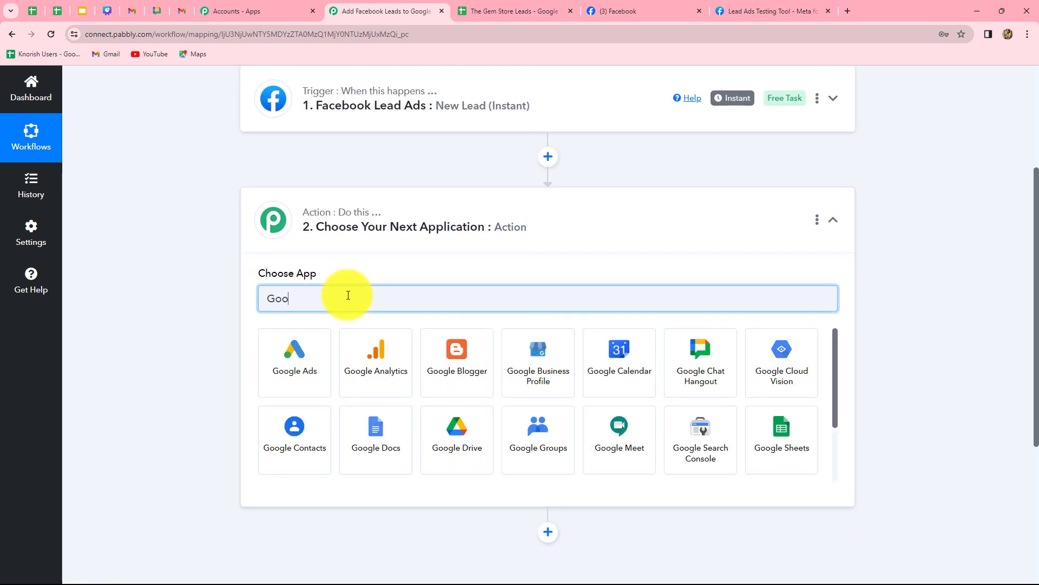
{"action": "left_click", "coordinate": [791, 441]}
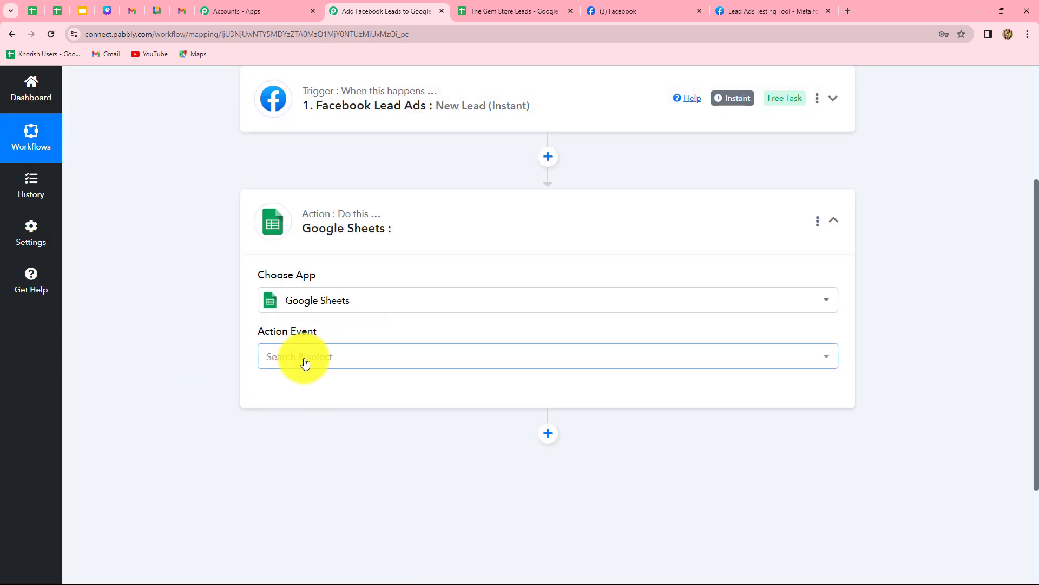
{"action": "left_click", "coordinate": [305, 362]}
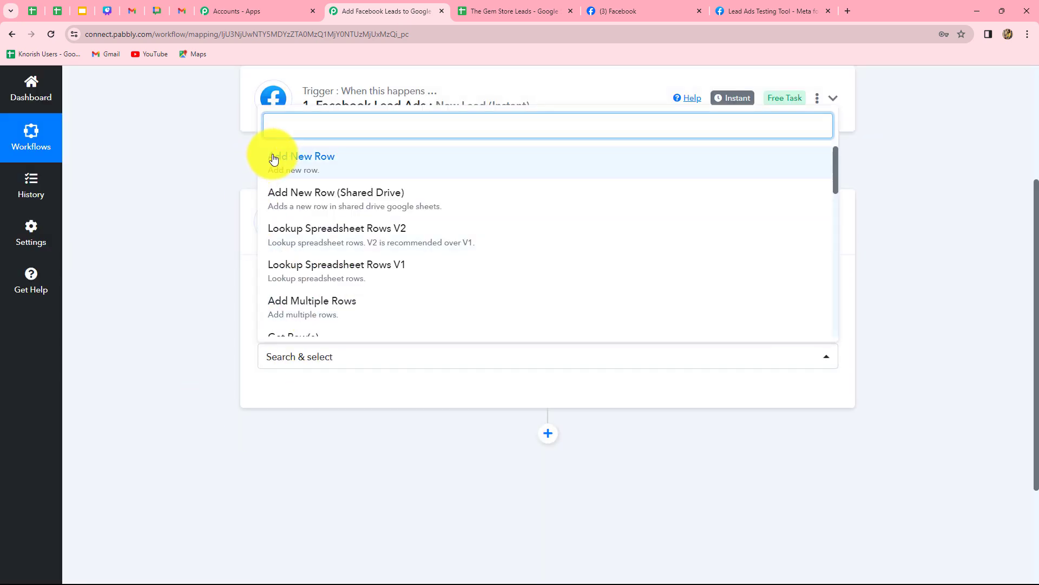
{"action": "left_click", "coordinate": [282, 170]}
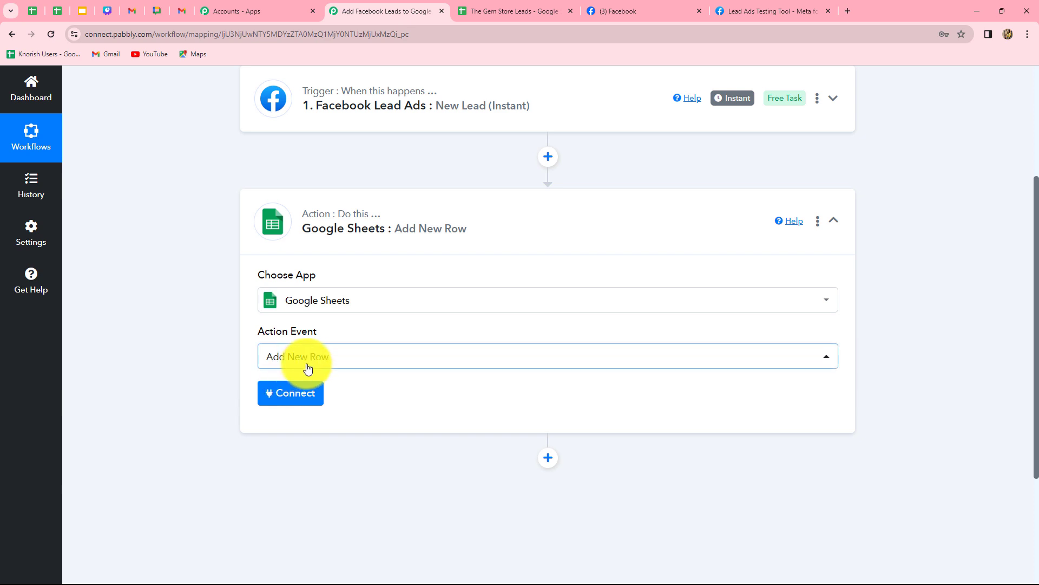
Connect the Google Sheets action through the existing connection Google Sheets #36.
{"action": "left_click", "coordinate": [304, 401]}
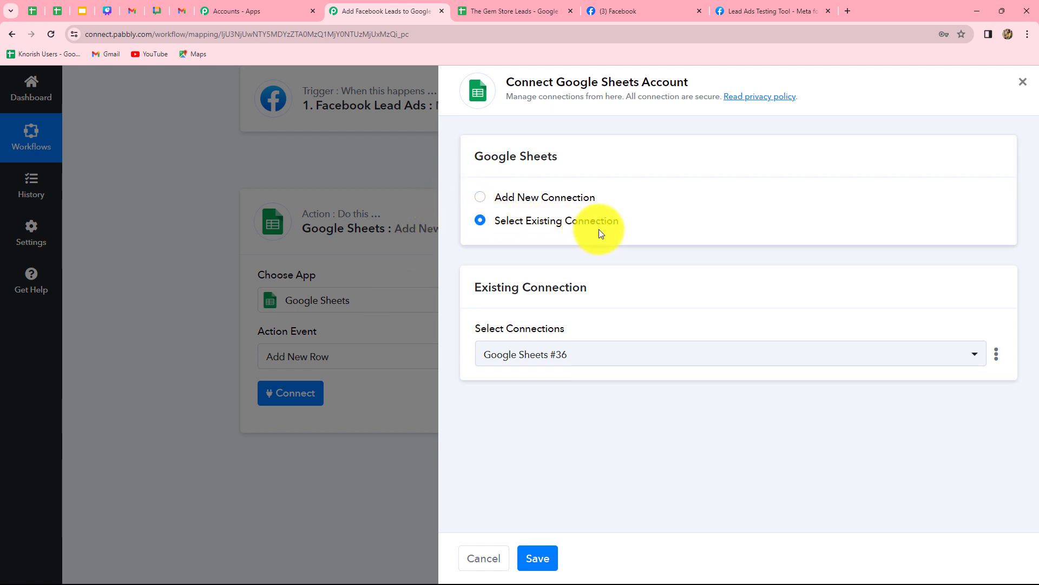
{"action": "left_click", "coordinate": [540, 8]}
{"action": "left_click", "coordinate": [404, 14]}
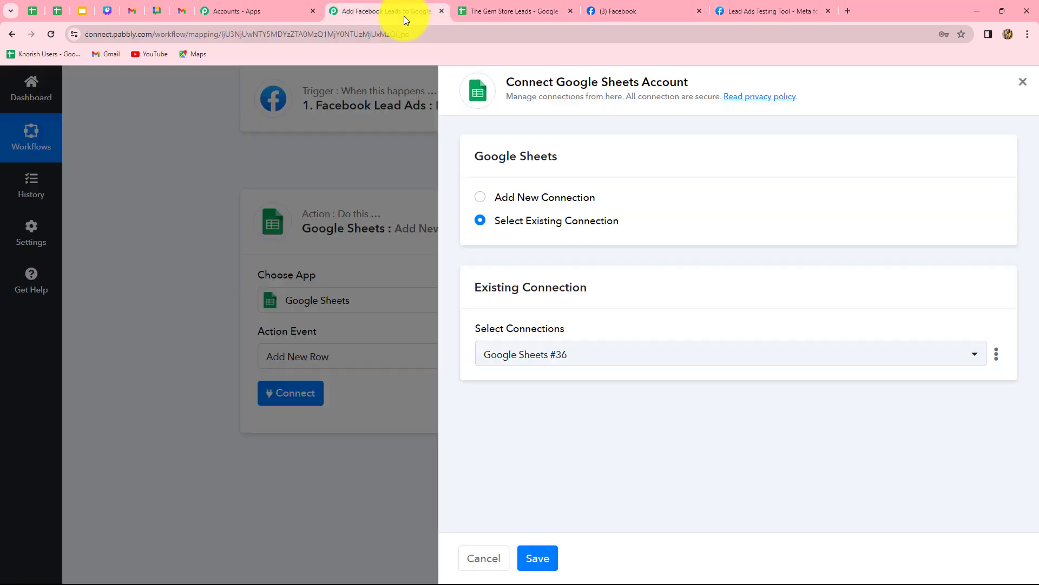
{"action": "left_click", "coordinate": [482, 200]}
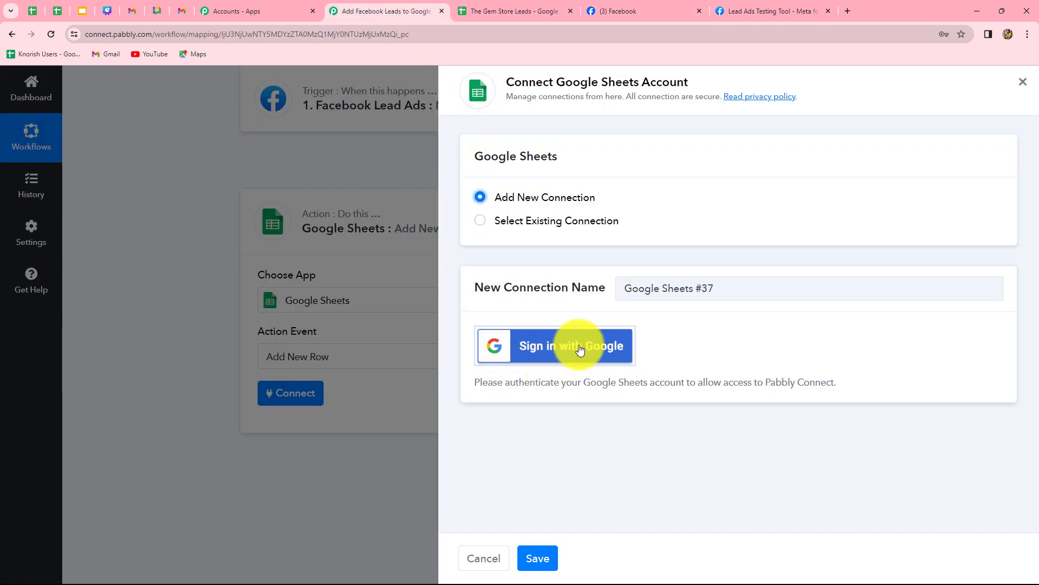
{"action": "left_click", "coordinate": [478, 218]}
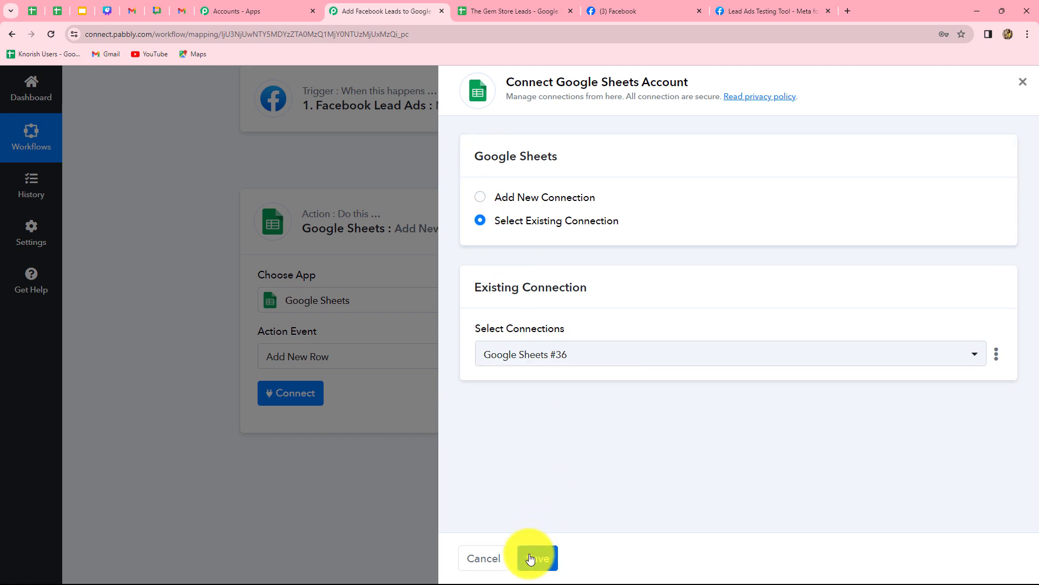
{"action": "left_click", "coordinate": [530, 558]}
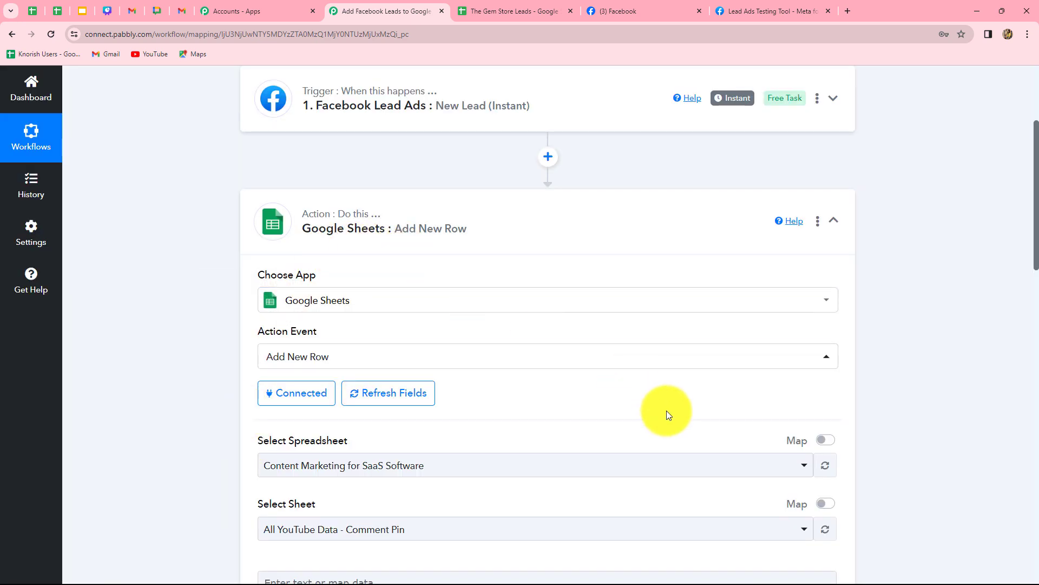
{"action": "scroll", "coordinate": [678, 372], "scroll_direction": "down", "scroll_amount": 15}
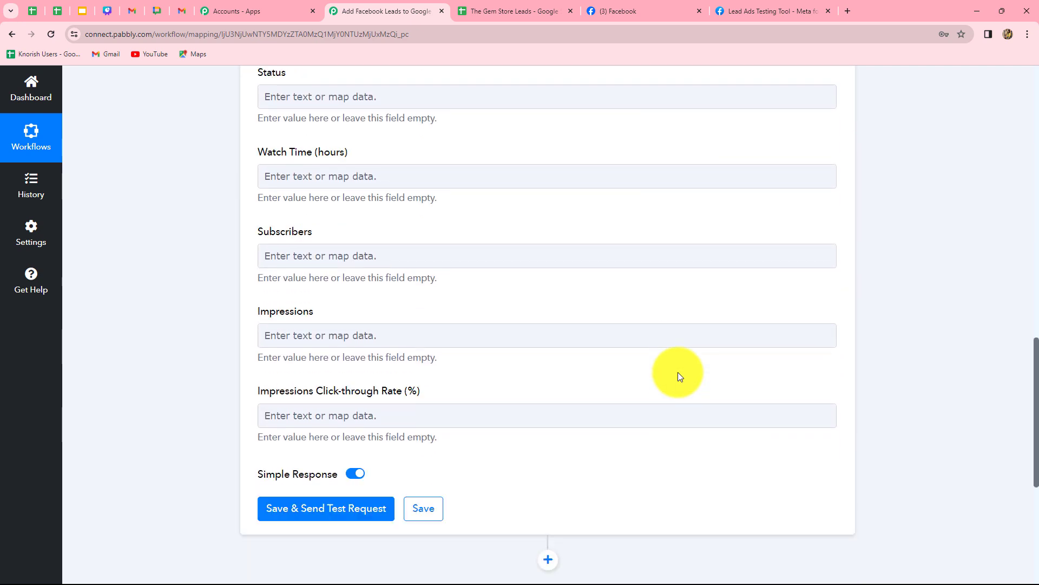
{"action": "scroll", "coordinate": [678, 372], "scroll_direction": "up", "scroll_amount": 15}
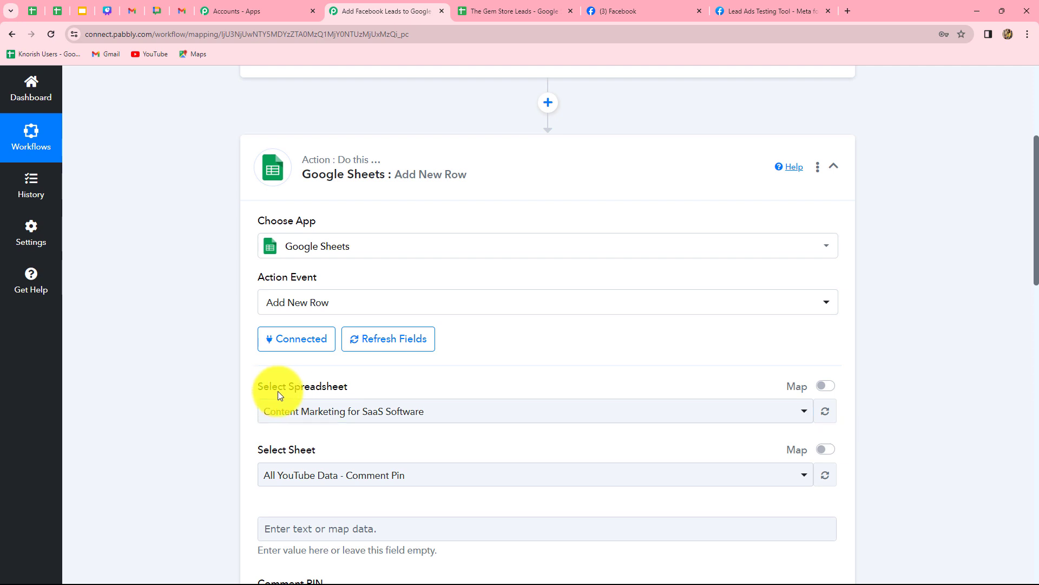
Check the lead spreadsheet's columns and set the Google Sheets action to the spreadsheet The Gem Store Leads with Sheet1.
{"action": "left_click", "coordinate": [481, 13]}
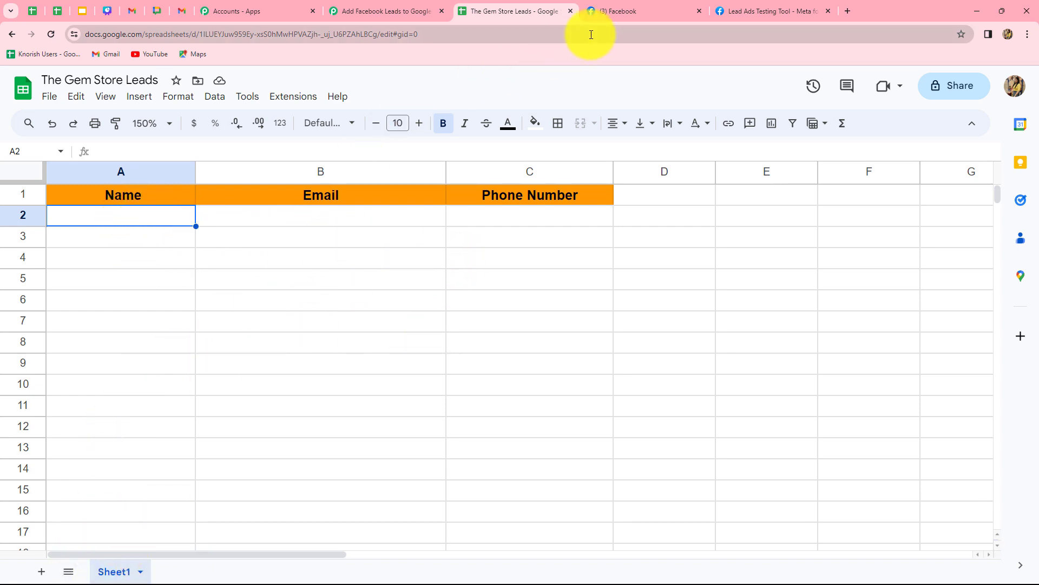
{"action": "left_click", "coordinate": [372, 11]}
{"action": "scroll", "coordinate": [301, 264], "scroll_direction": "down", "scroll_amount": 2}
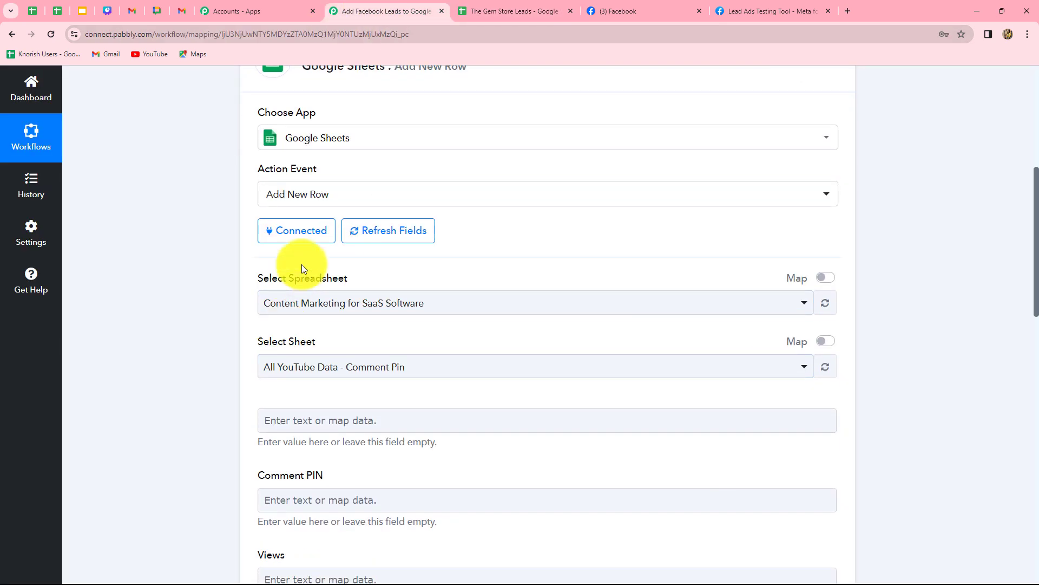
{"action": "left_click", "coordinate": [325, 303]}
{"action": "left_click", "coordinate": [325, 390]}
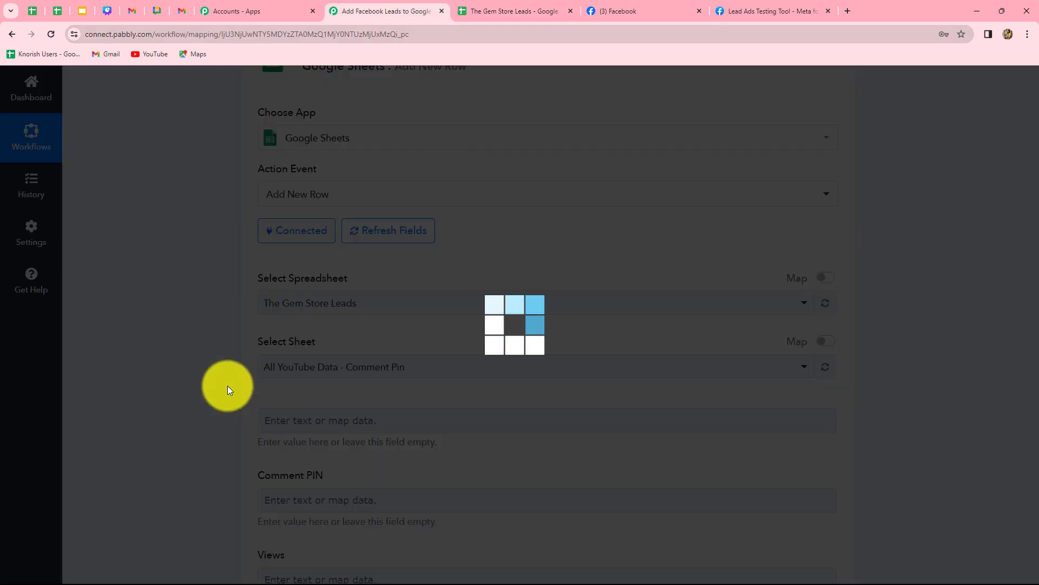
{"action": "scroll", "coordinate": [334, 313], "scroll_direction": "down", "scroll_amount": 1}
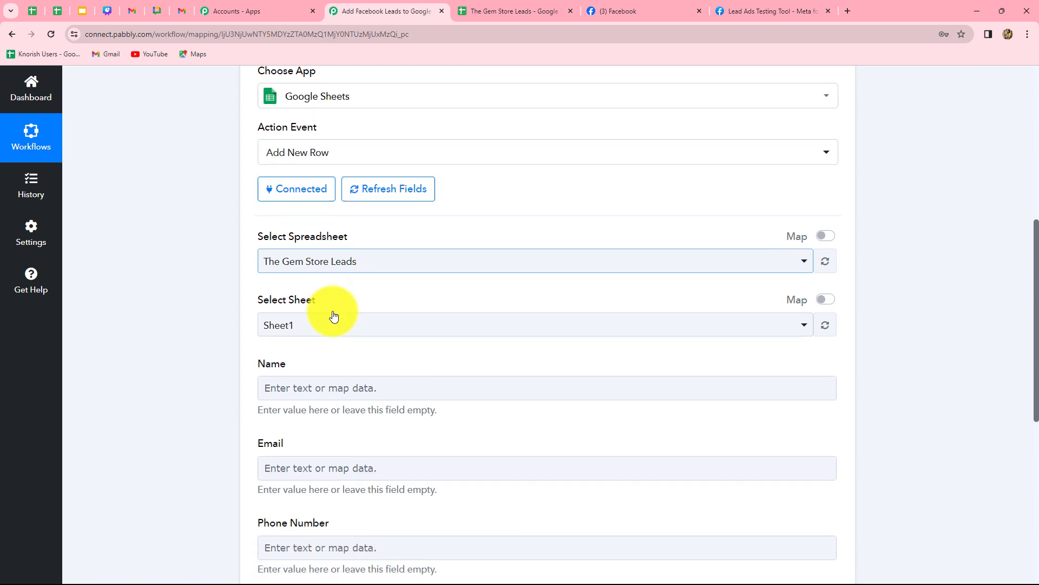
{"action": "scroll", "coordinate": [334, 316], "scroll_direction": "down", "scroll_amount": 3}
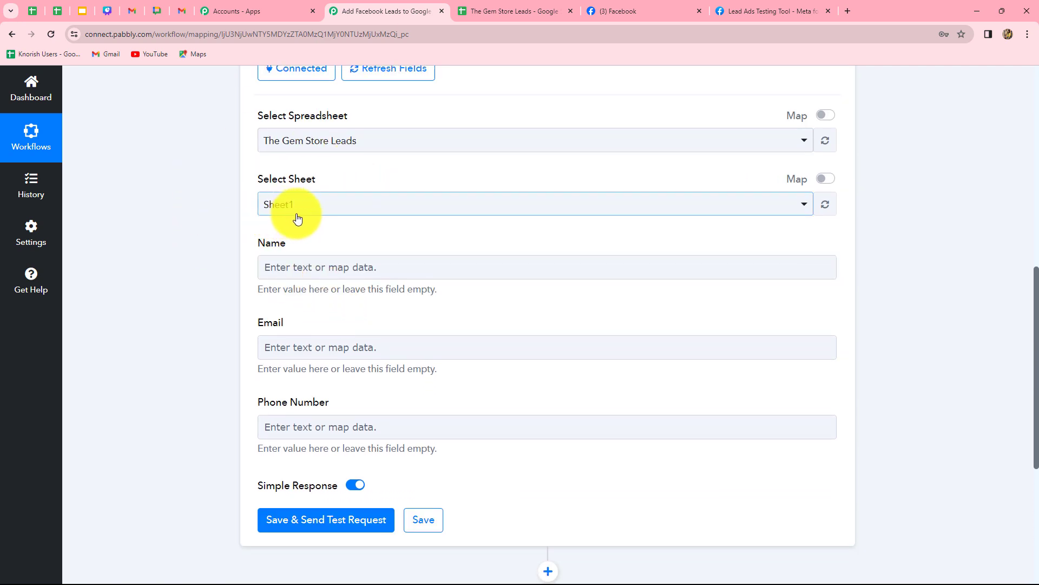
Map the Name field to the Res4 Full Name value from the Facebook Lead Ads trigger.
{"action": "left_click", "coordinate": [302, 261]}
{"action": "scroll", "coordinate": [293, 263], "scroll_direction": "down", "scroll_amount": 1}
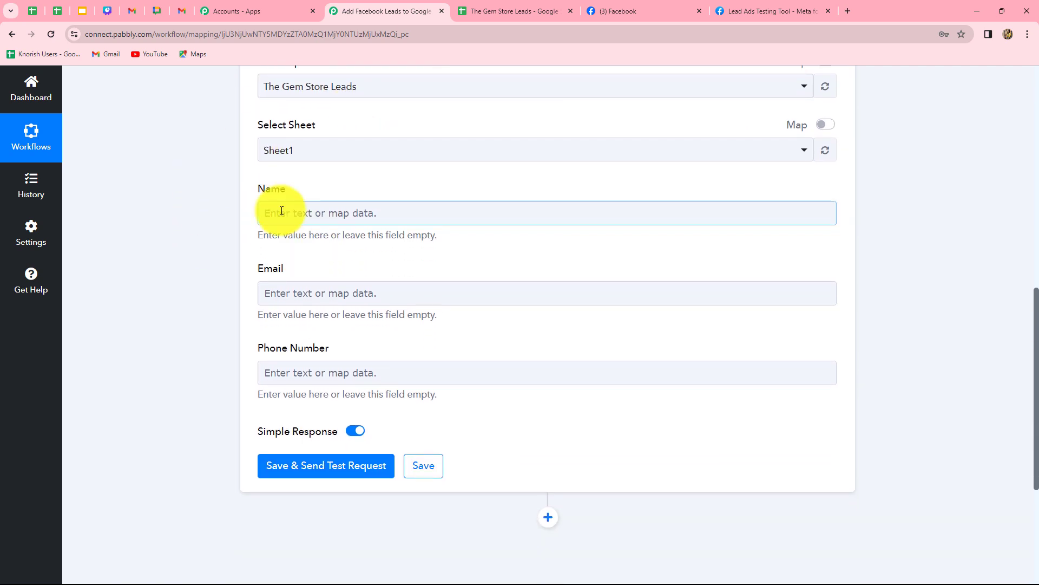
{"action": "left_click", "coordinate": [295, 369]}
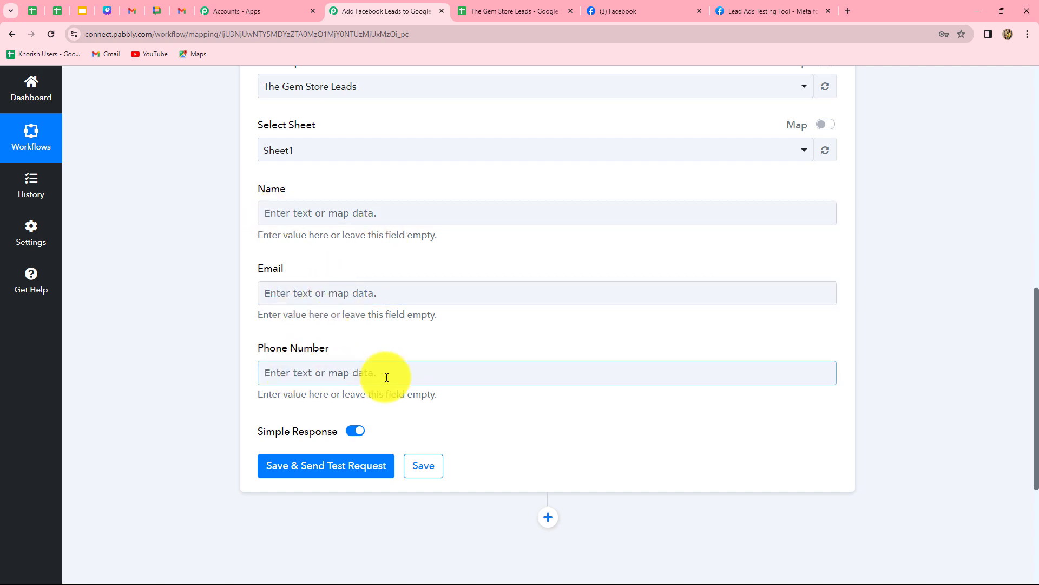
{"action": "left_click", "coordinate": [383, 212]}
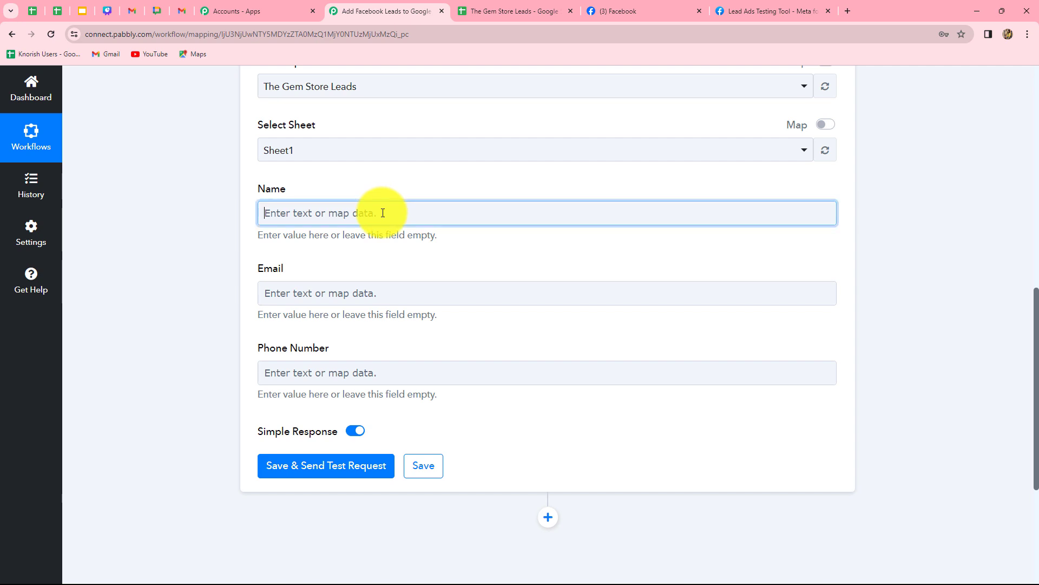
{"action": "left_click", "coordinate": [383, 213]}
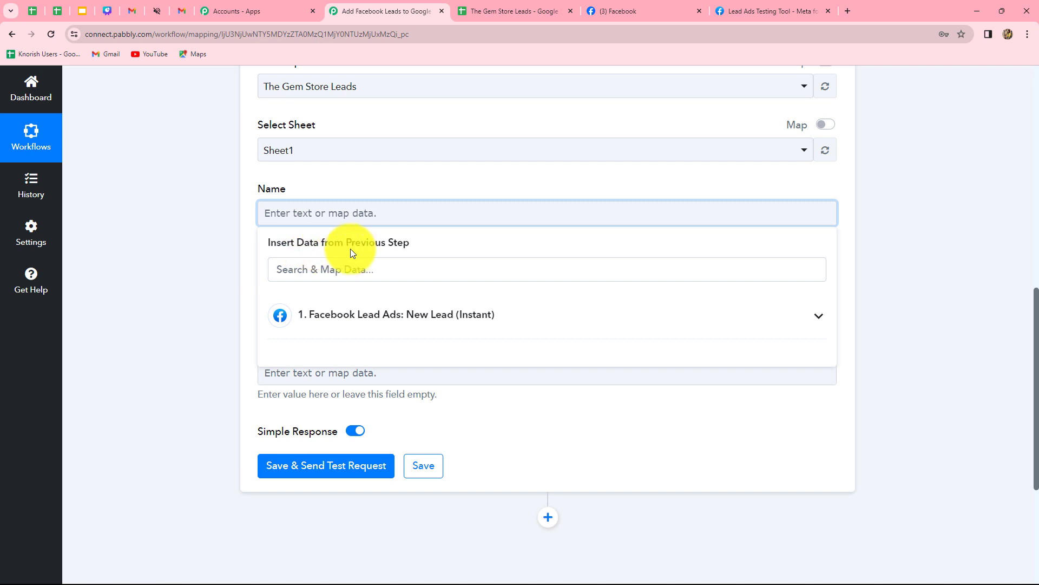
{"action": "left_click", "coordinate": [368, 321]}
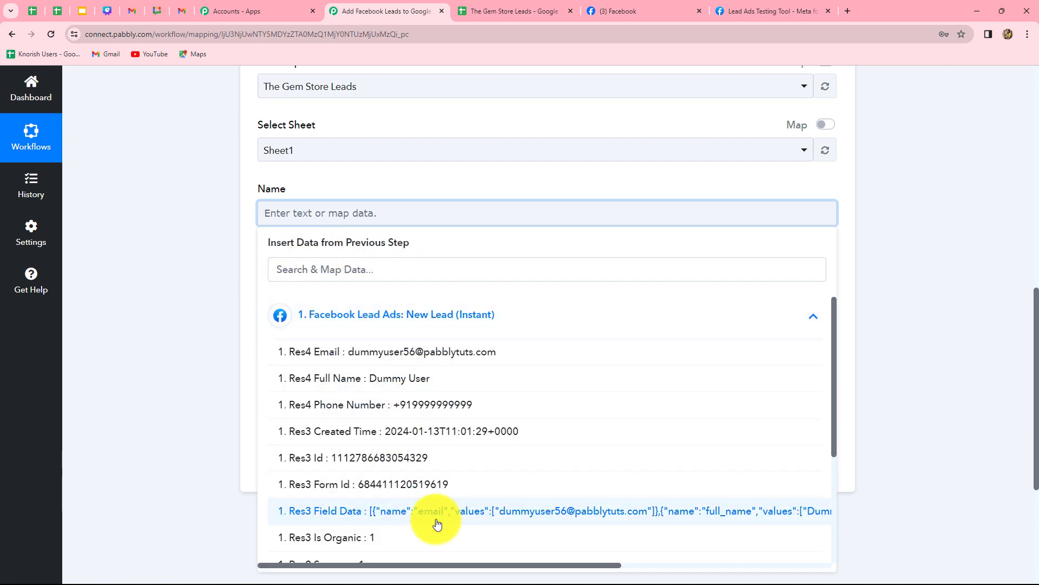
{"action": "scroll", "coordinate": [367, 320], "scroll_direction": "down", "scroll_amount": 1}
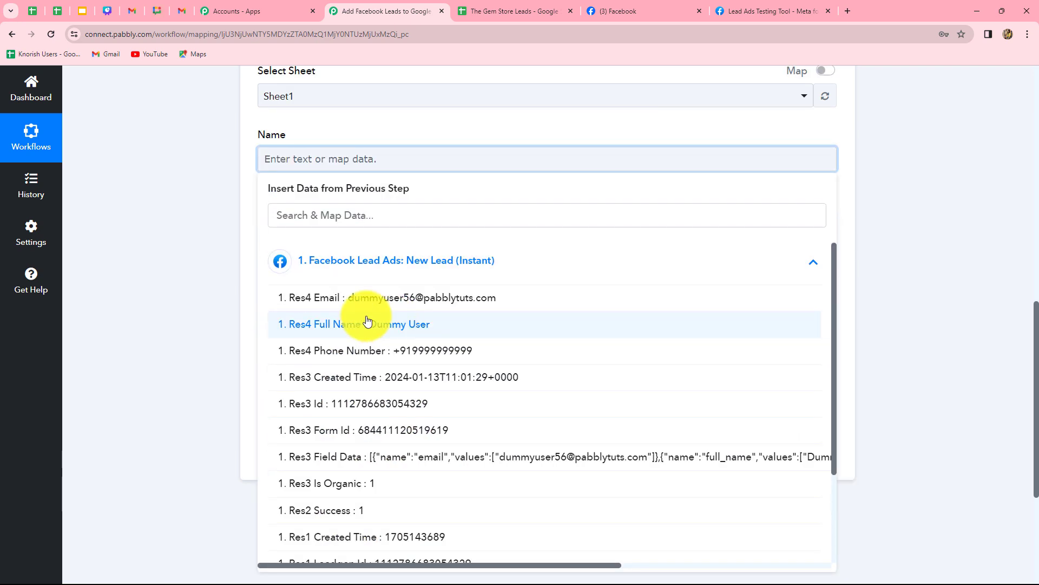
{"action": "left_click", "coordinate": [408, 326]}
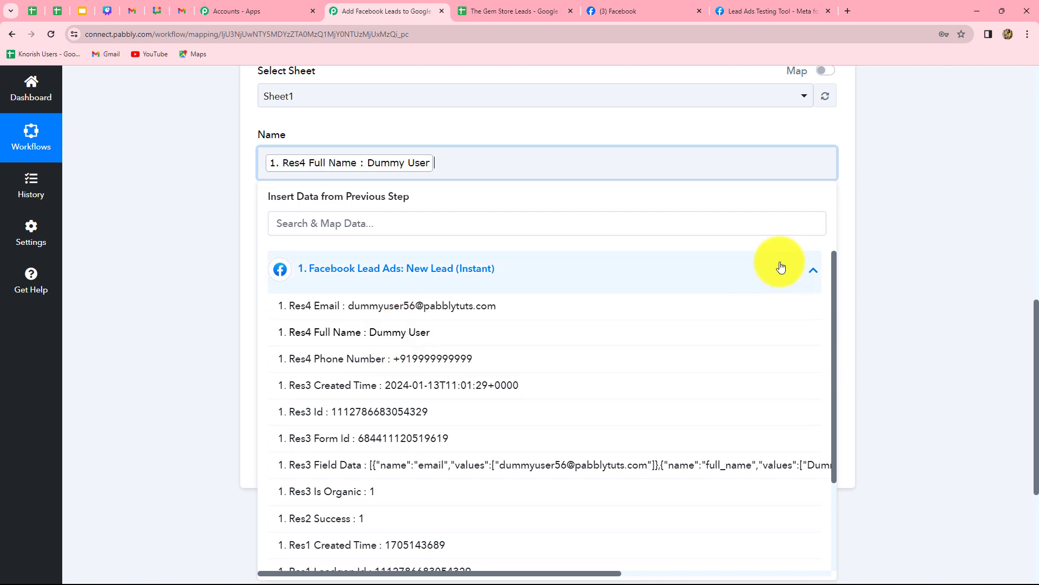
{"action": "left_click", "coordinate": [896, 254]}
{"action": "scroll", "coordinate": [418, 127], "scroll_direction": "down", "scroll_amount": 1}
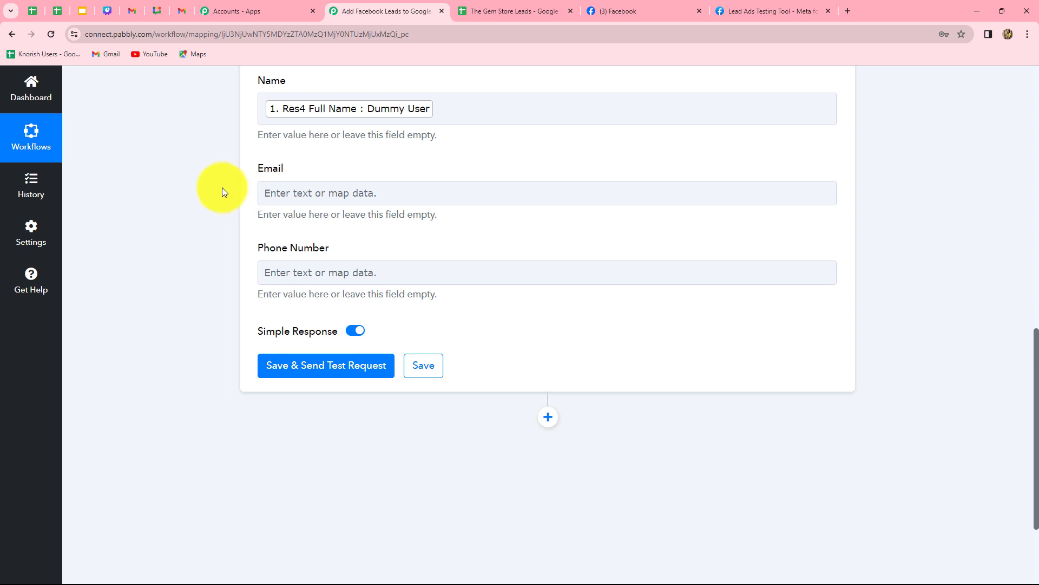
Map the Email field to Res4 Email and the Phone Number field to Res4 Phone Number from the Facebook Lead Ads trigger.
{"action": "left_click", "coordinate": [319, 193]}
{"action": "left_click", "coordinate": [381, 298]}
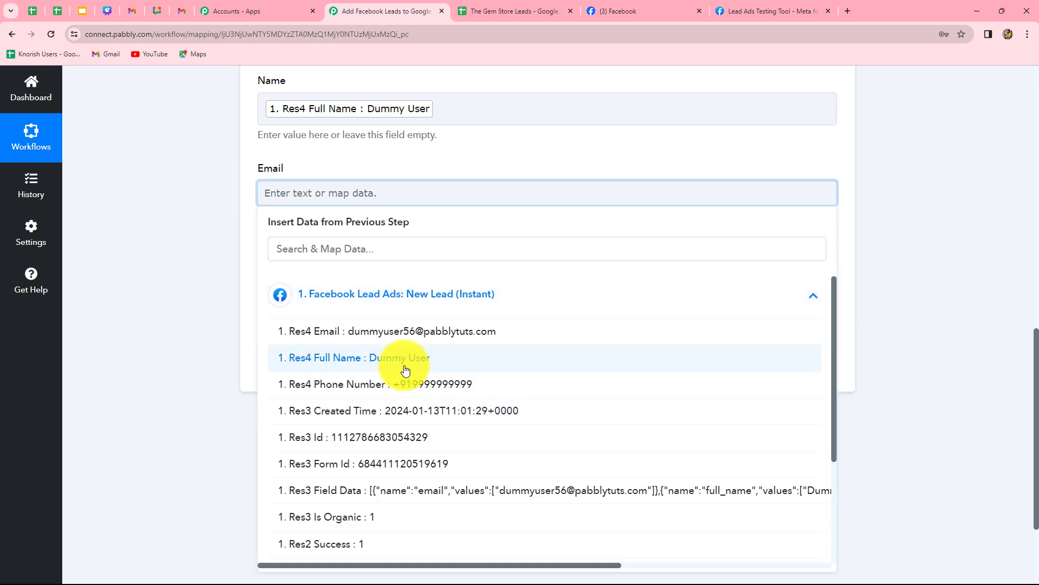
{"action": "left_click", "coordinate": [405, 334]}
{"action": "left_click", "coordinate": [324, 287]}
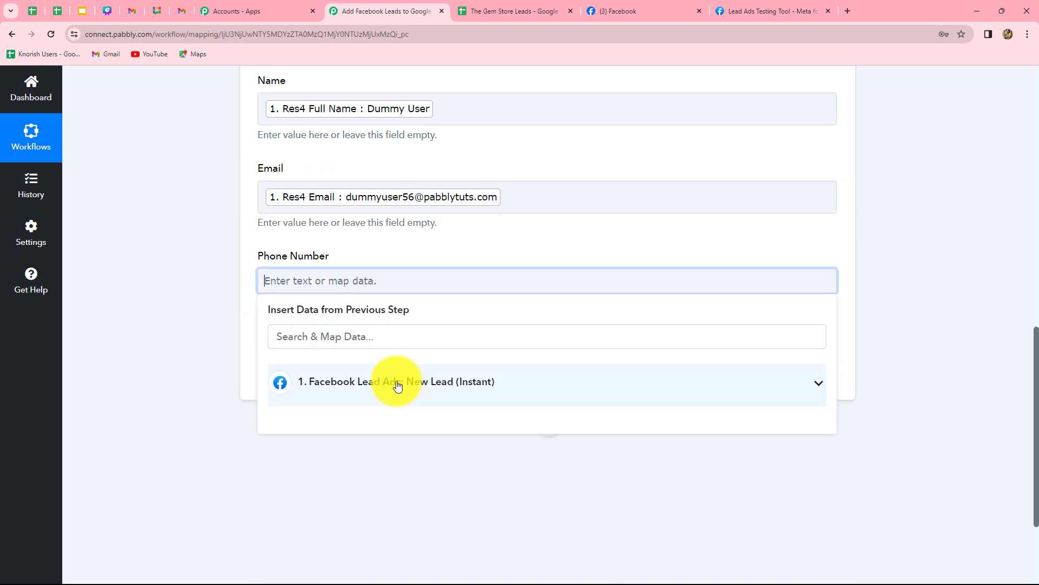
{"action": "left_click", "coordinate": [399, 382]}
{"action": "left_click", "coordinate": [379, 471]}
Save the Google Sheets action with a test request and check the new row in The Gem Store Leads spreadsheet.
{"action": "scroll", "coordinate": [359, 292], "scroll_direction": "up", "scroll_amount": 3}
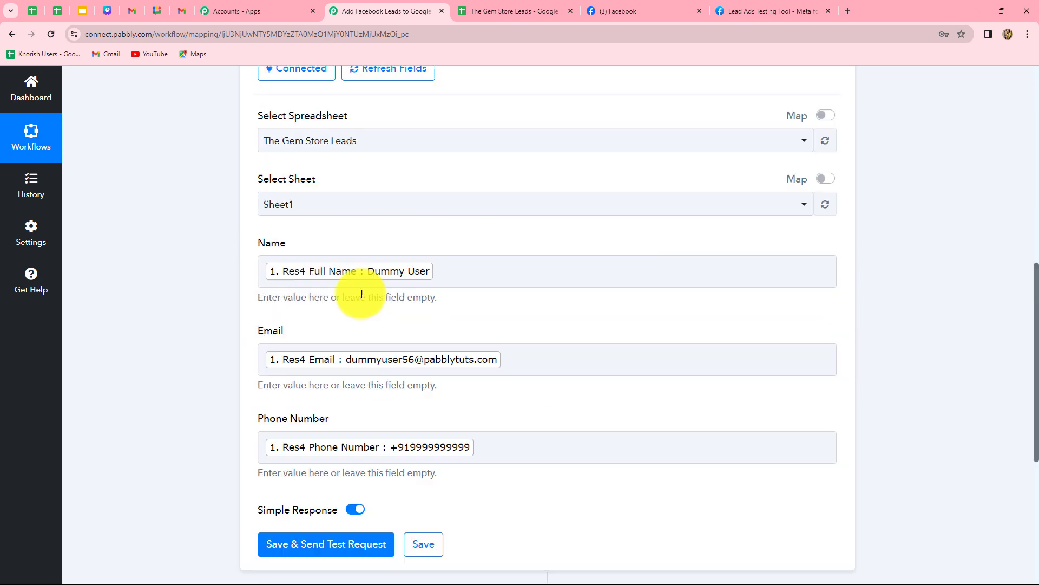
{"action": "scroll", "coordinate": [499, 472], "scroll_direction": "down", "scroll_amount": 5}
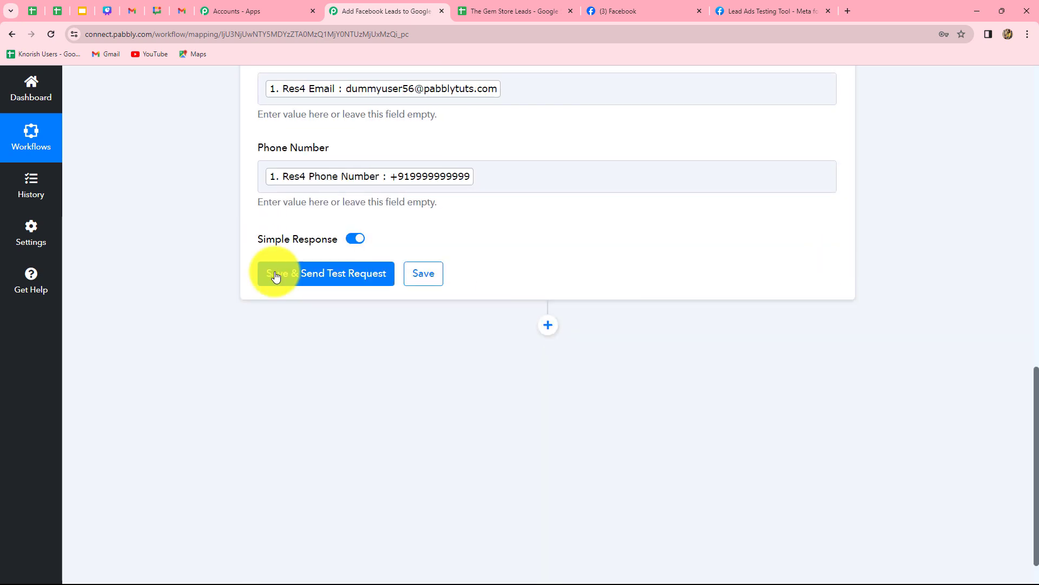
{"action": "left_click", "coordinate": [306, 280]}
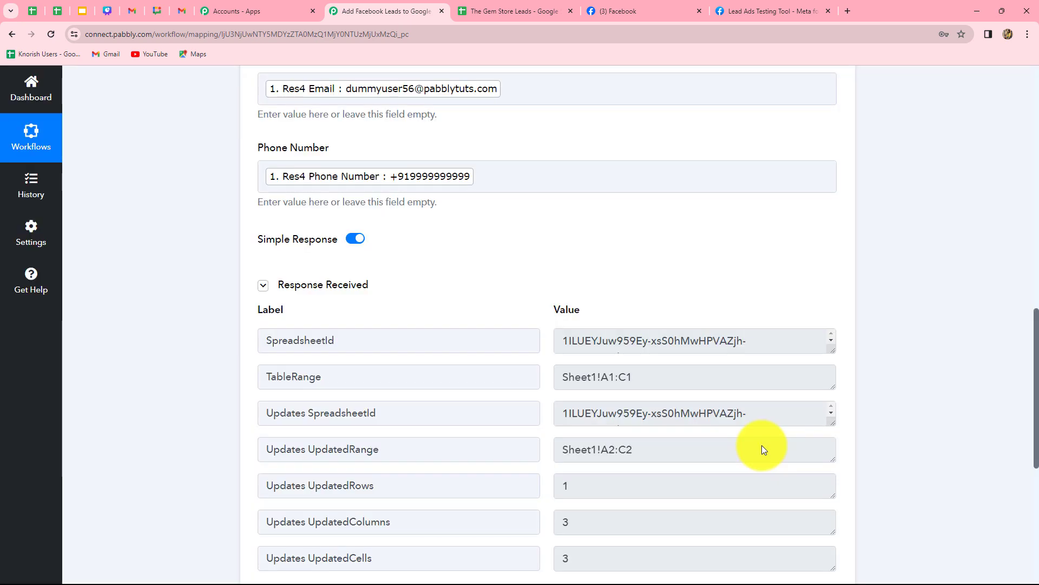
{"action": "scroll", "coordinate": [762, 445], "scroll_direction": "down", "scroll_amount": 1}
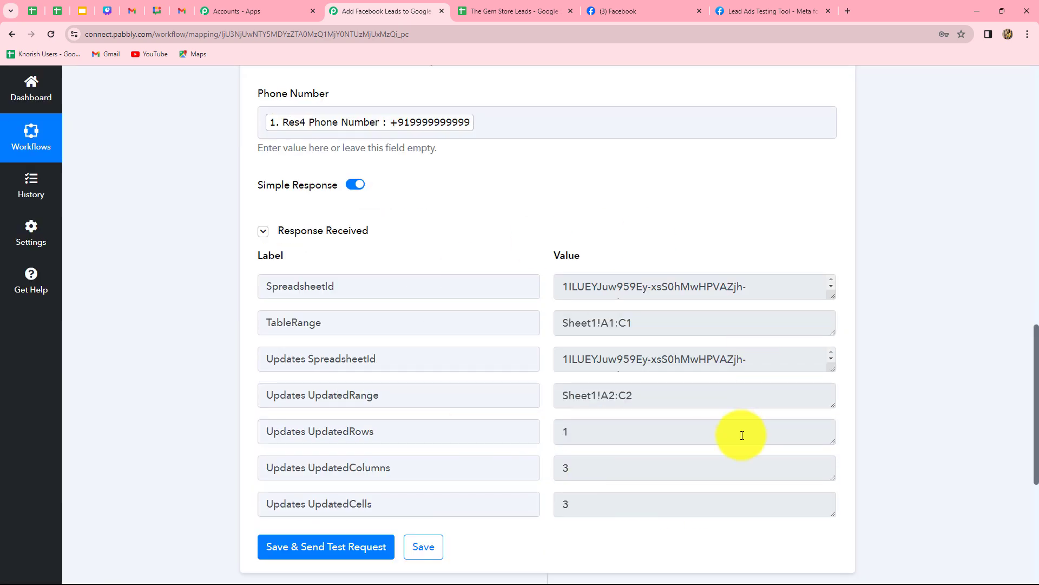
{"action": "key", "text": "ctrl+Tab"}
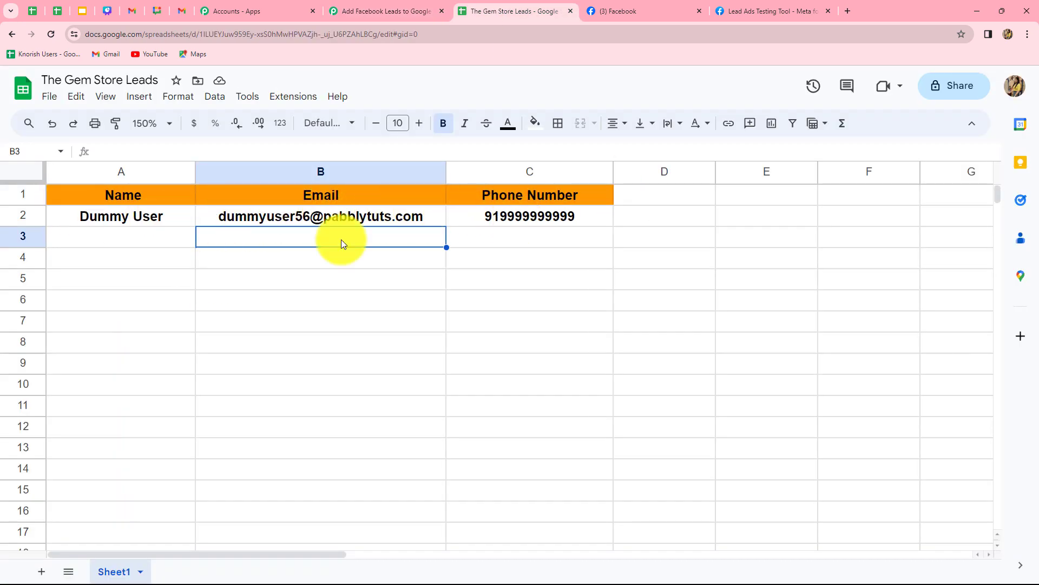
{"action": "left_click", "coordinate": [123, 254]}
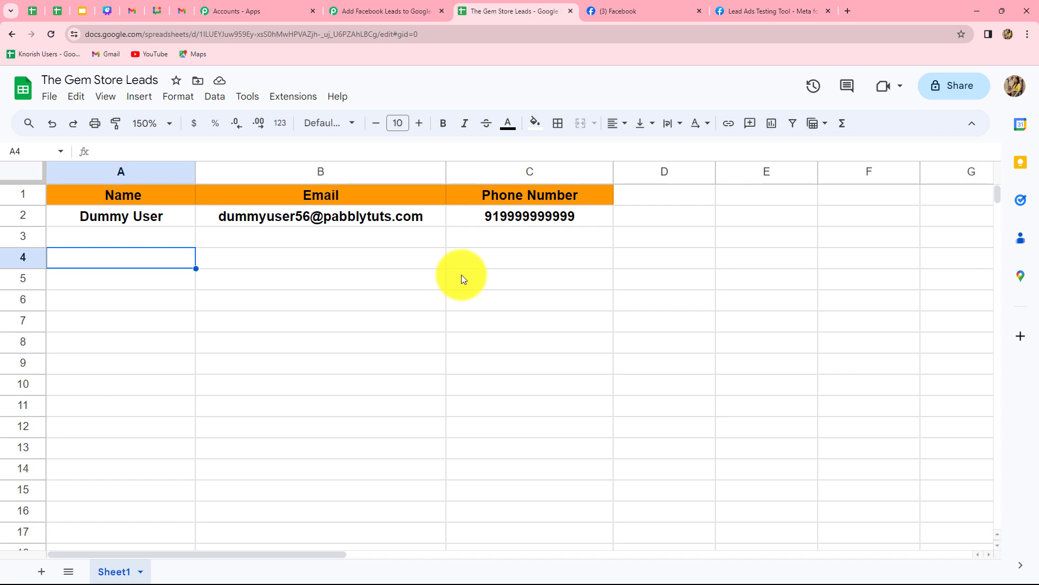
Switch back to the Pabbly Connect workflow and collapse the Google Sheets action to review the trigger and action together.
{"action": "left_click", "coordinate": [381, 8]}
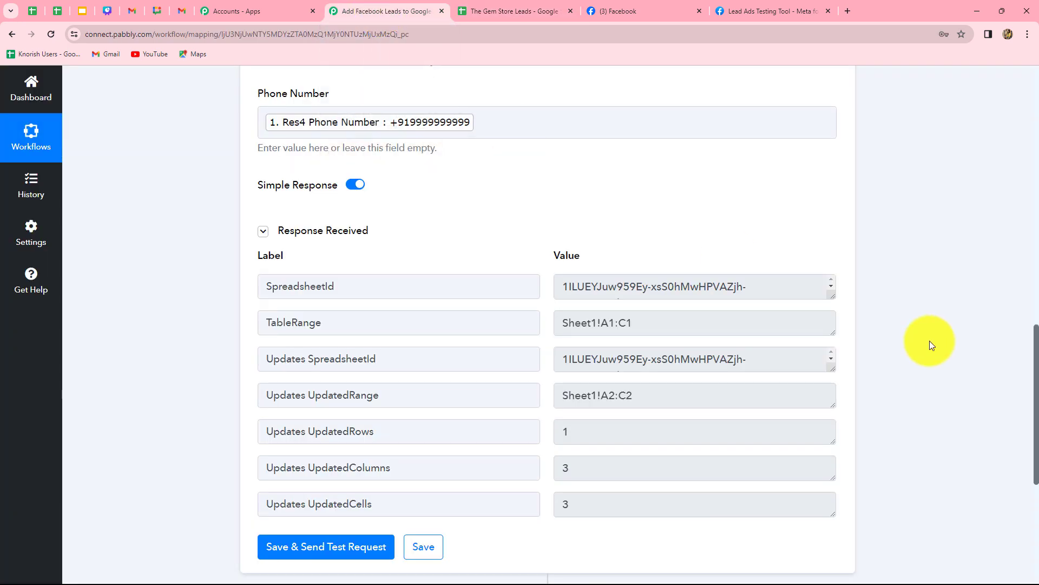
{"action": "scroll", "coordinate": [930, 340], "scroll_direction": "up", "scroll_amount": 15}
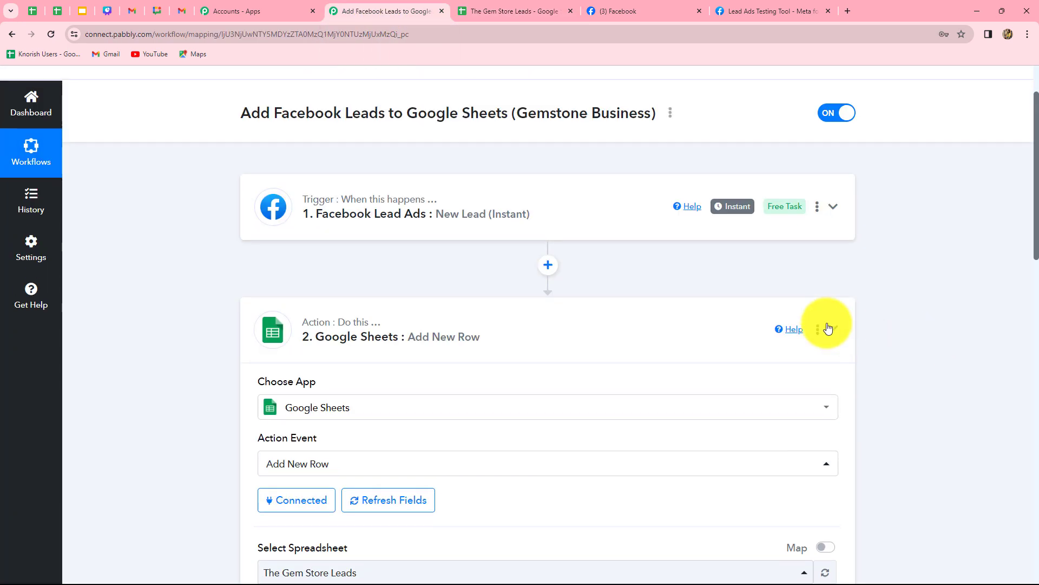
{"action": "left_click", "coordinate": [828, 328]}
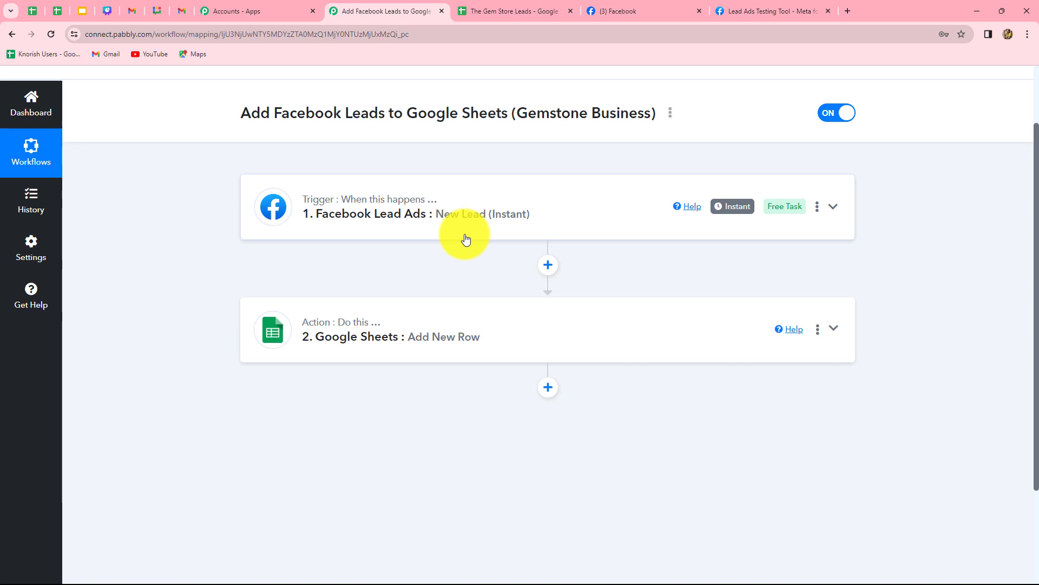
{"action": "scroll", "coordinate": [643, 173], "scroll_direction": "down", "scroll_amount": 1}
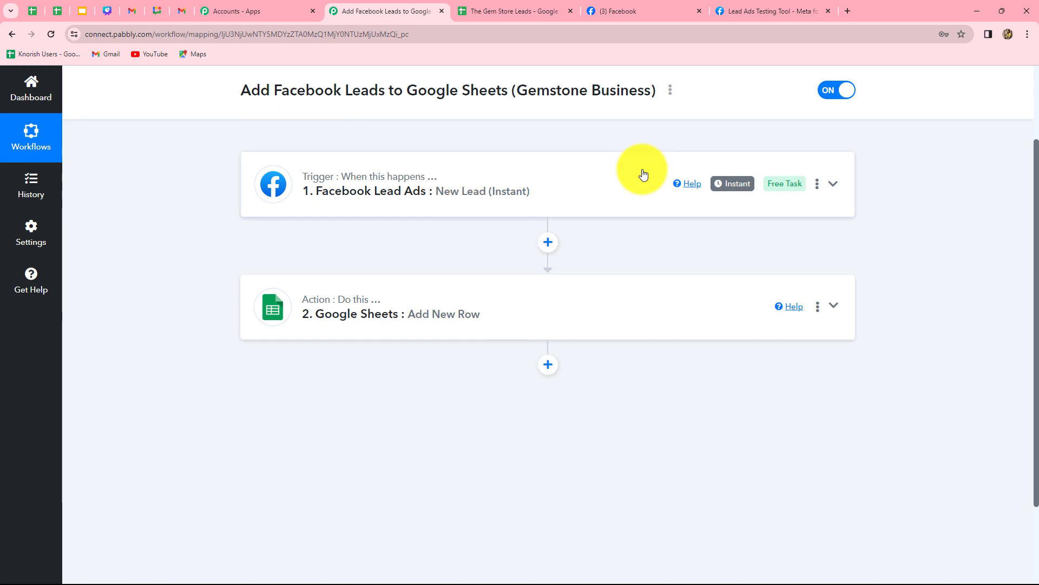